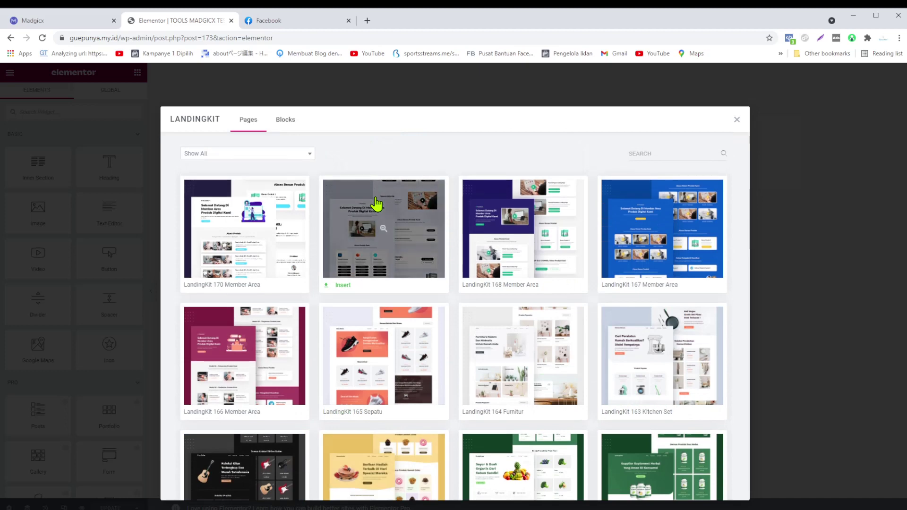
# Step: Search the LandingKit page templates for SEPATU and insert the LandingKit 165 Sepatu template
pyautogui.click(689, 153)
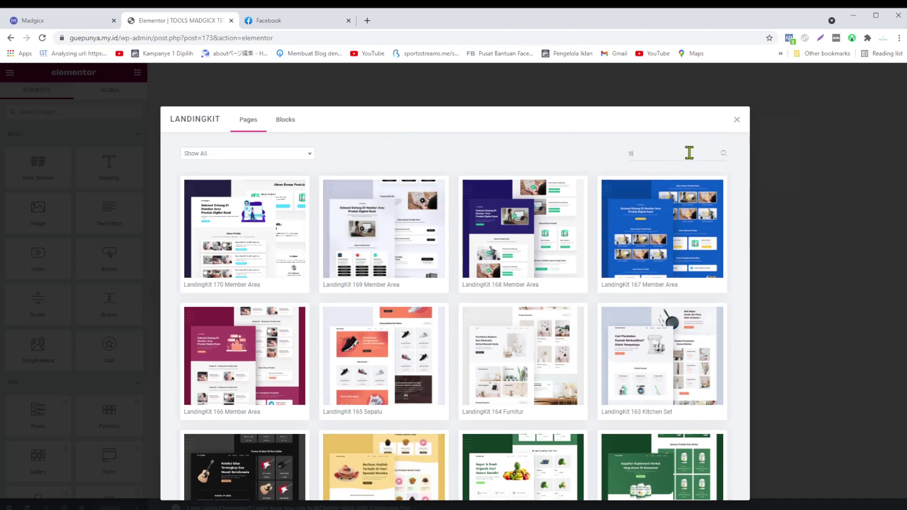
pyautogui.write('SEPATU')
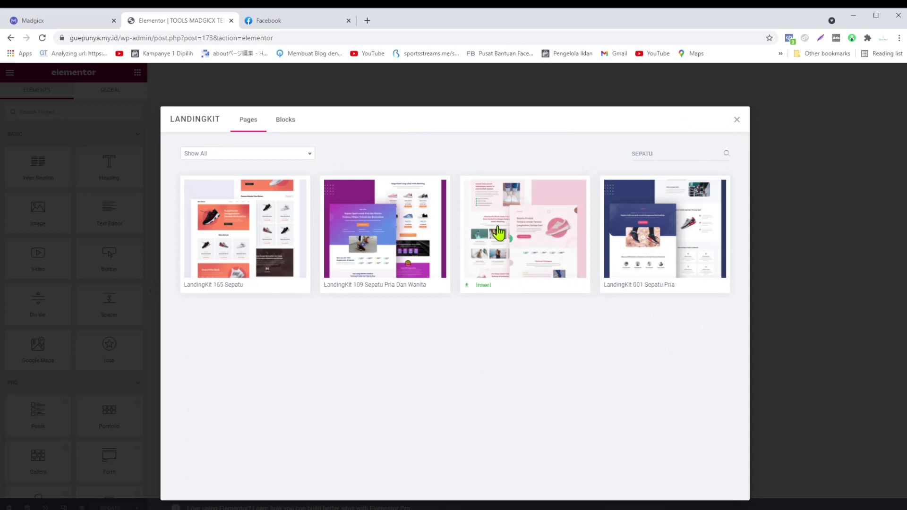
pyautogui.moveTo(259, 270)
pyautogui.click(205, 286)
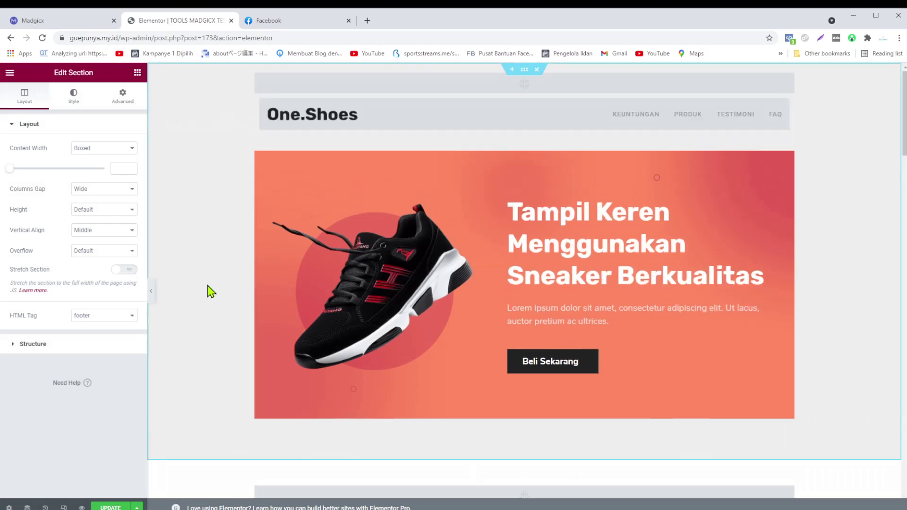
# Step: Delete every section below the Deal Of The Week banner, from Semua Koleksi One Shoes down to the One.Shoes footer
pyautogui.scroll(-9, 281, 303)
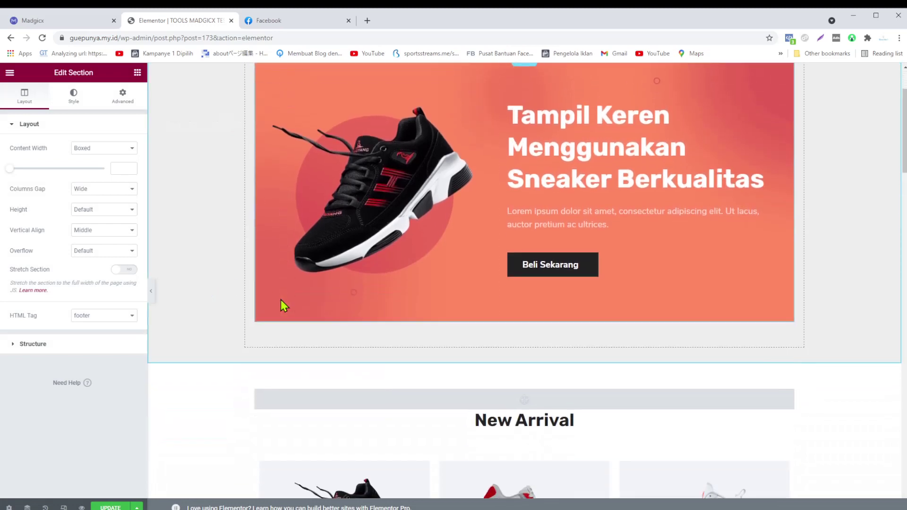
pyautogui.scroll(8, 278, 346)
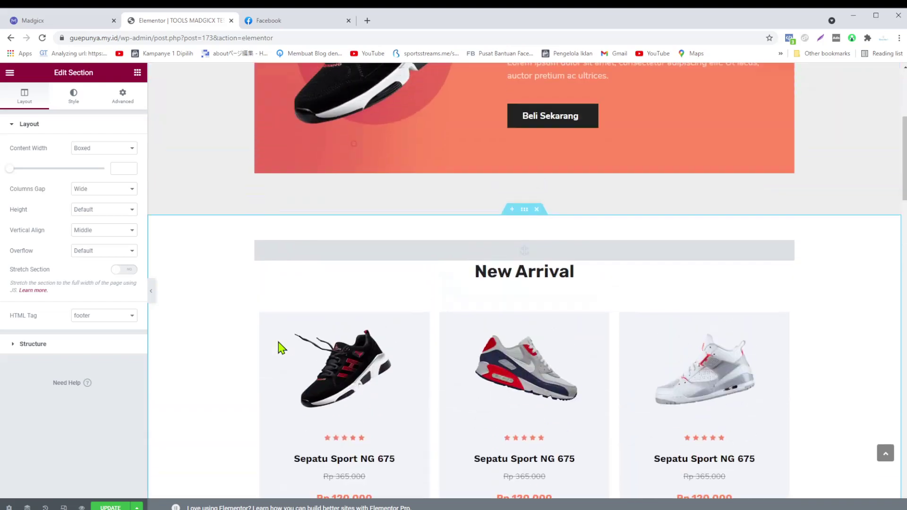
pyautogui.scroll(-5, 279, 346)
pyautogui.scroll(-7, 282, 348)
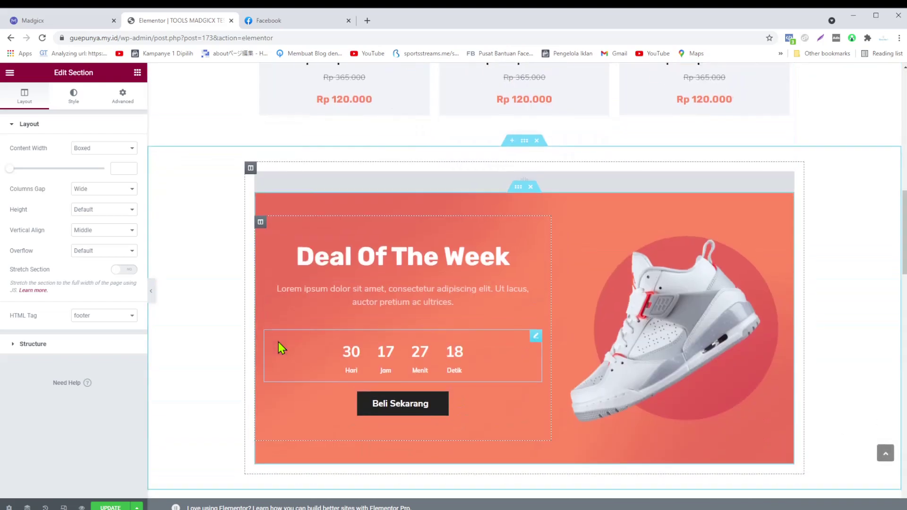
pyautogui.scroll(-5, 282, 348)
pyautogui.scroll(-5, 279, 349)
pyautogui.scroll(5, 279, 348)
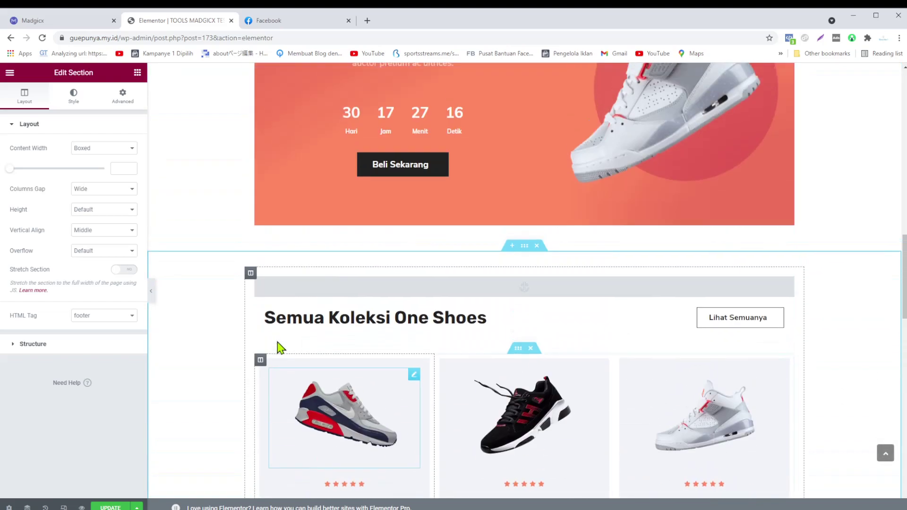
pyautogui.click(537, 250)
pyautogui.click(537, 251)
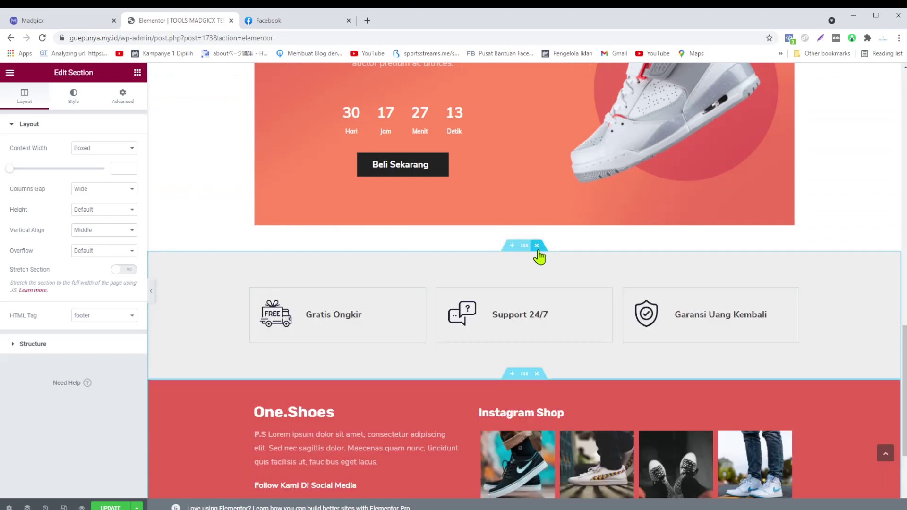
pyautogui.click(537, 250)
pyautogui.click(537, 247)
# Step: Review the remaining page sections and inspect the original and discounted price texts of the first New Arrival product
pyautogui.scroll(12, 490, 350)
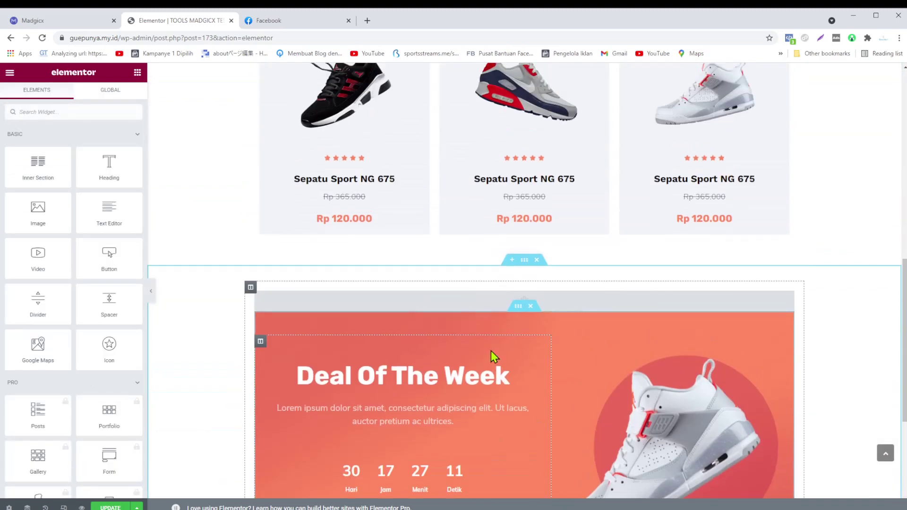
pyautogui.scroll(4, 490, 350)
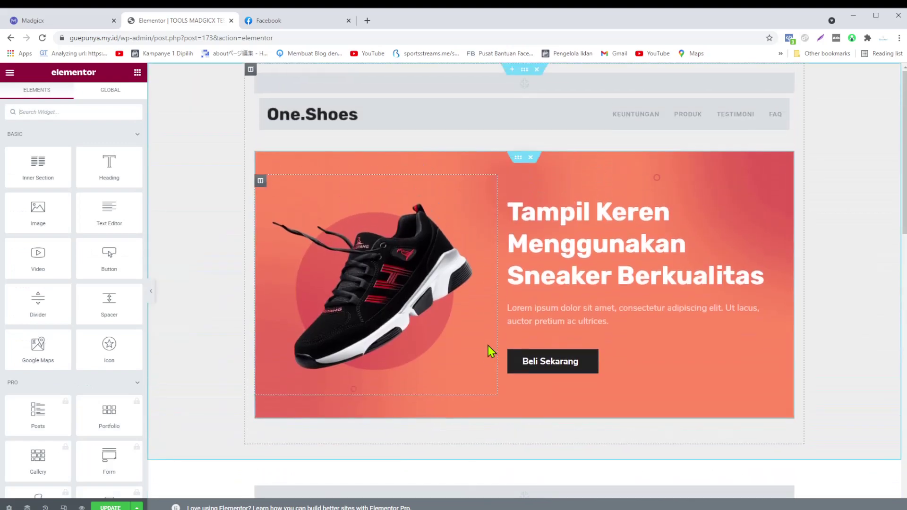
pyautogui.scroll(-8, 411, 297)
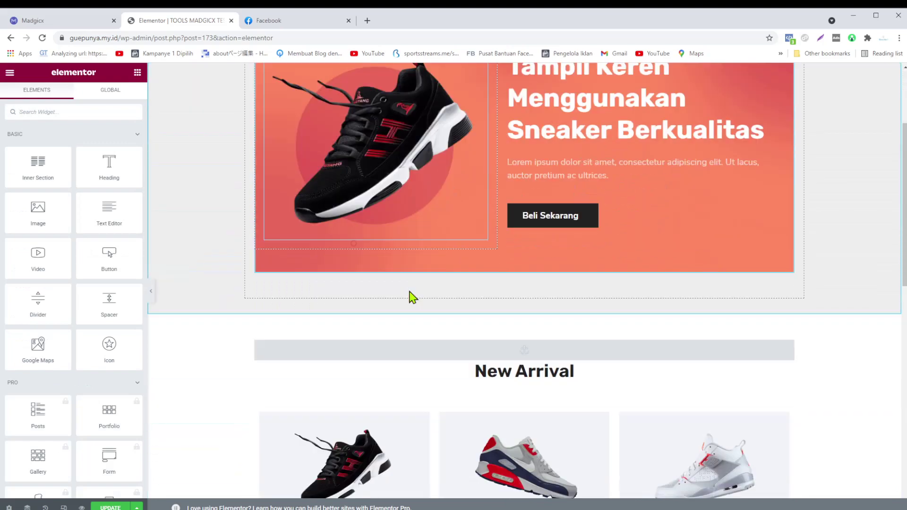
pyautogui.scroll(-2, 411, 296)
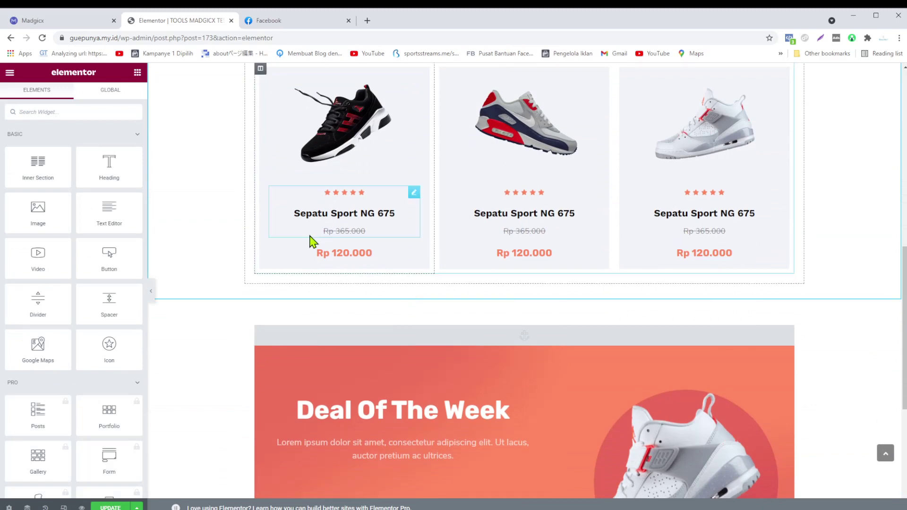
pyautogui.click(324, 230)
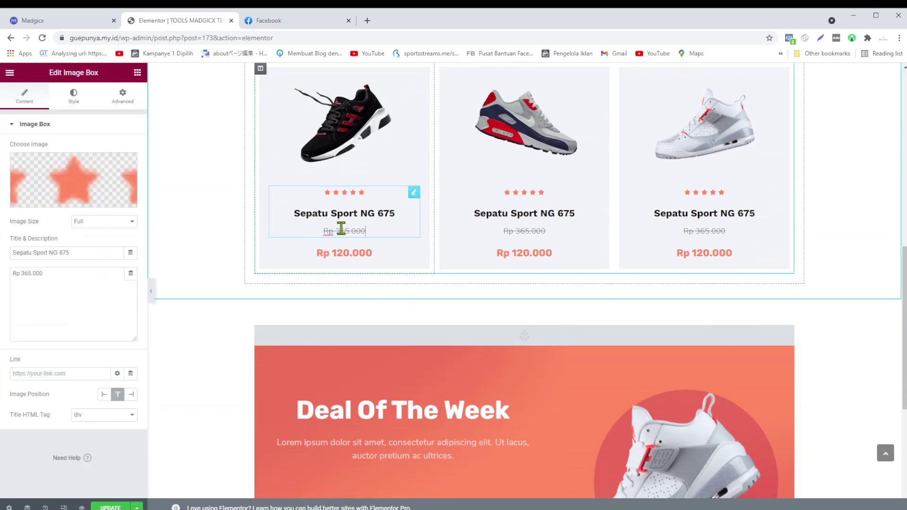
pyautogui.click(390, 255)
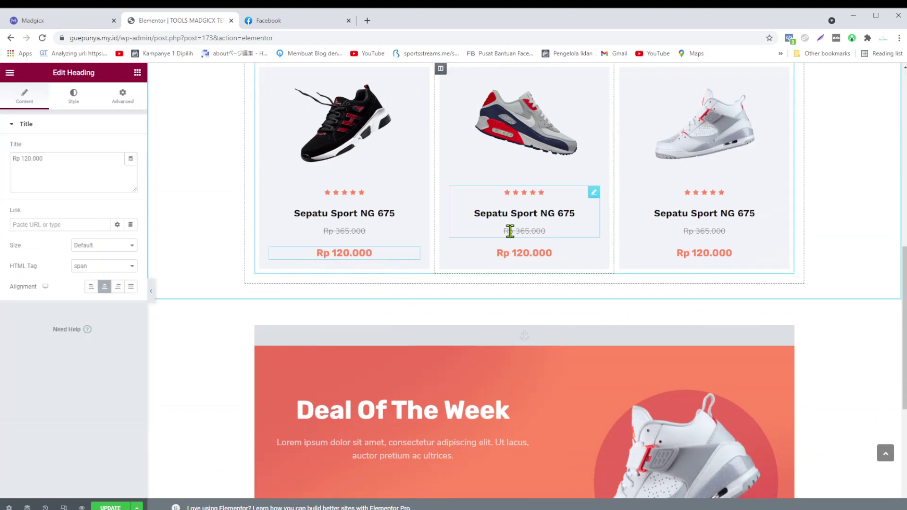
pyautogui.scroll(3, 513, 242)
pyautogui.scroll(5, 247, 233)
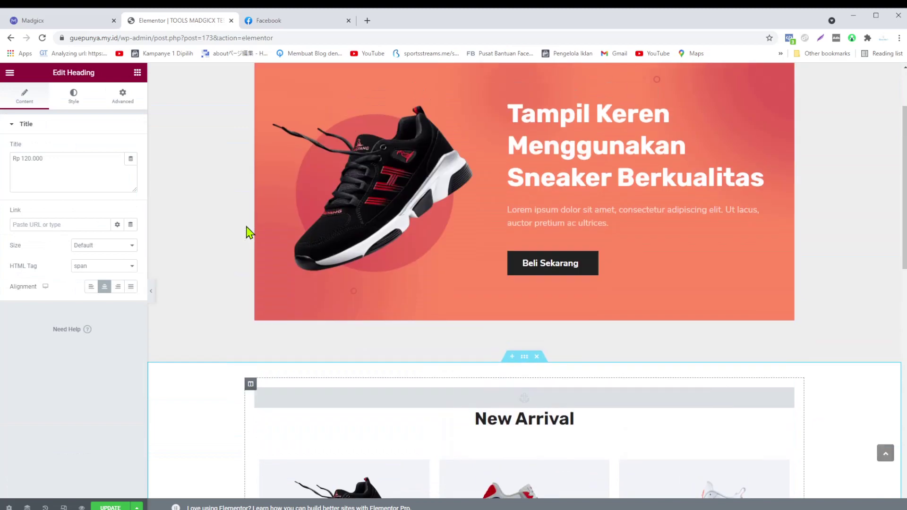
# Step: Add an LP - Tombol Whatsapp widget from the LandingPress widgets below the first New Arrival product's price
pyautogui.click(137, 73)
pyautogui.scroll(-7, 71, 218)
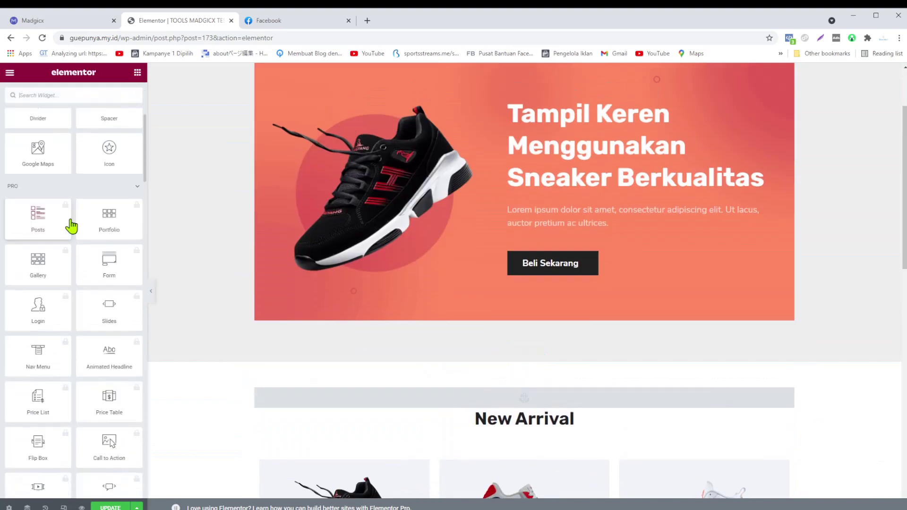
pyautogui.scroll(-6, 274, 260)
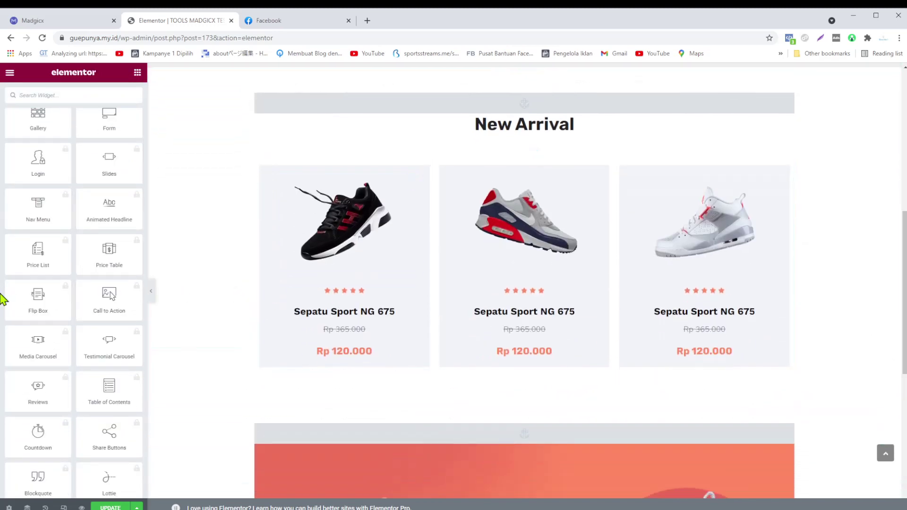
pyautogui.scroll(-2, 40, 304)
pyautogui.scroll(10, 39, 305)
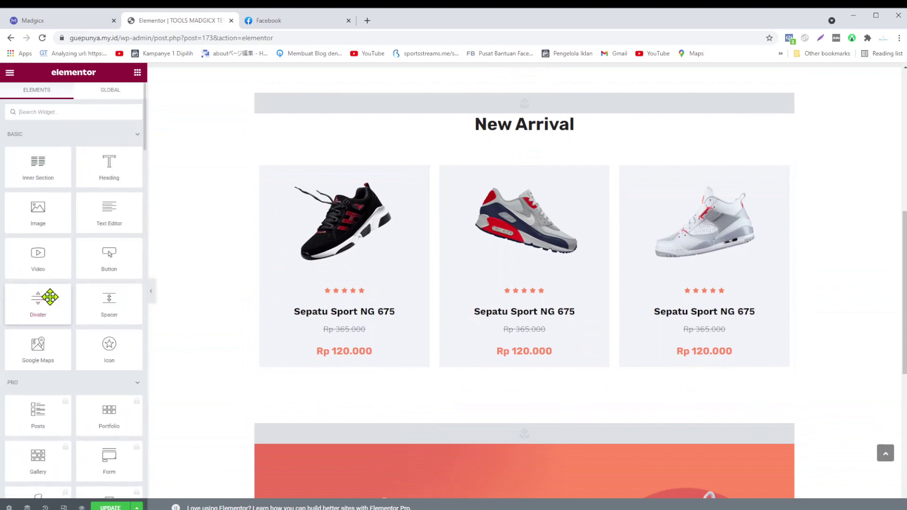
pyautogui.click(55, 385)
pyautogui.click(69, 137)
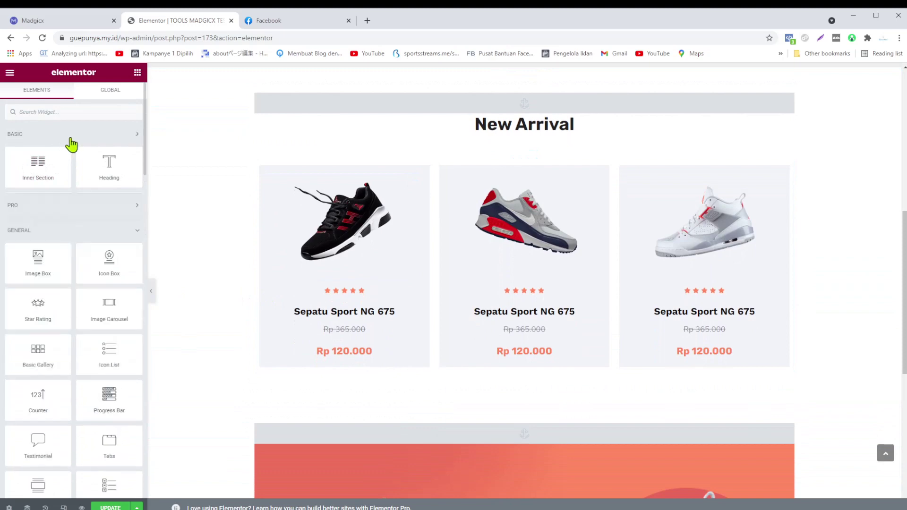
pyautogui.click(79, 195)
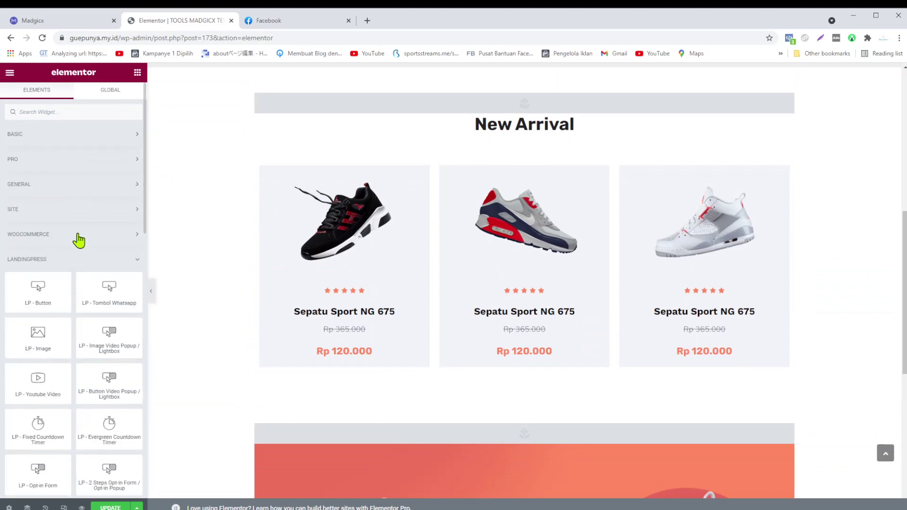
pyautogui.scroll(-2, 76, 237)
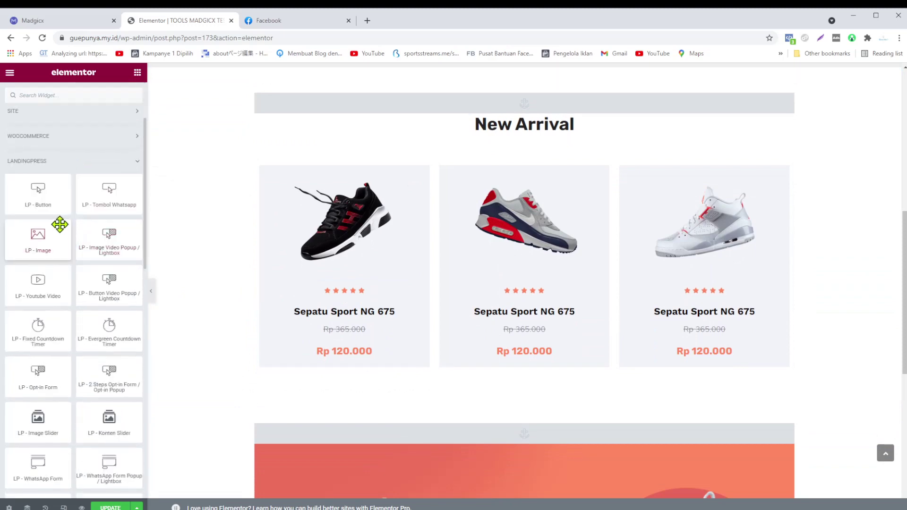
pyautogui.moveTo(87, 188); pyautogui.dragTo(325, 355)
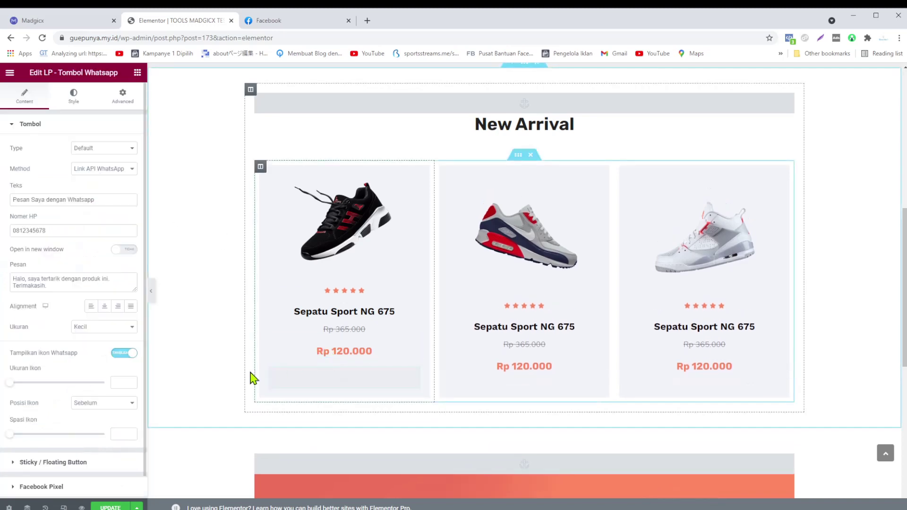
# Step: Set the WhatsApp button's Facebook Pixel on-click event to Purchase
pyautogui.click(52, 125)
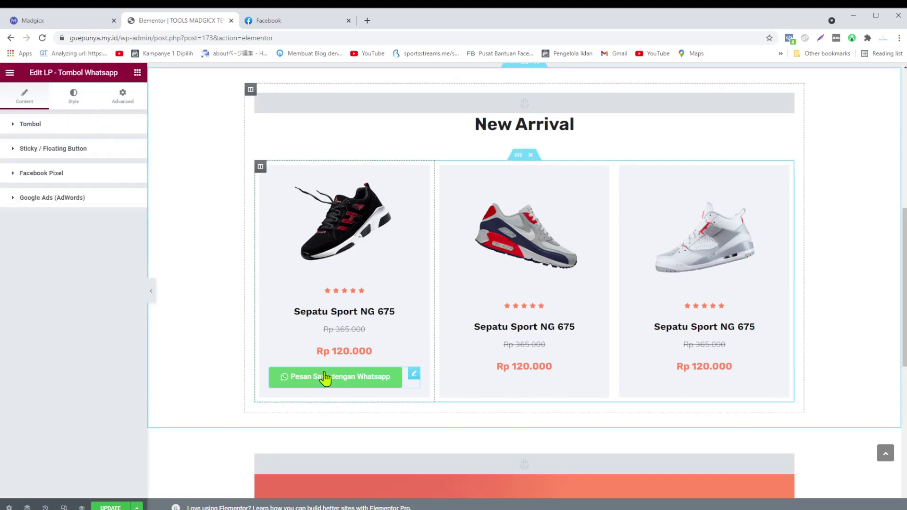
pyautogui.scroll(-3, 259, 364)
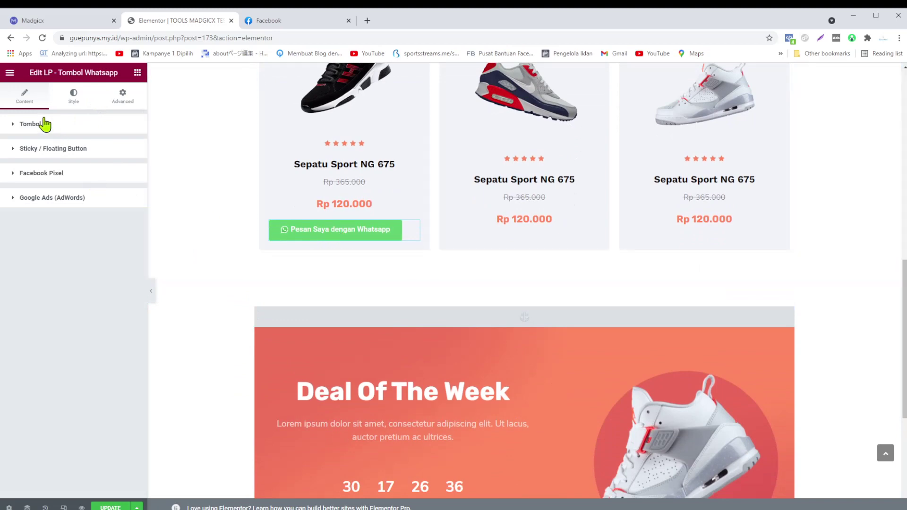
pyautogui.click(81, 174)
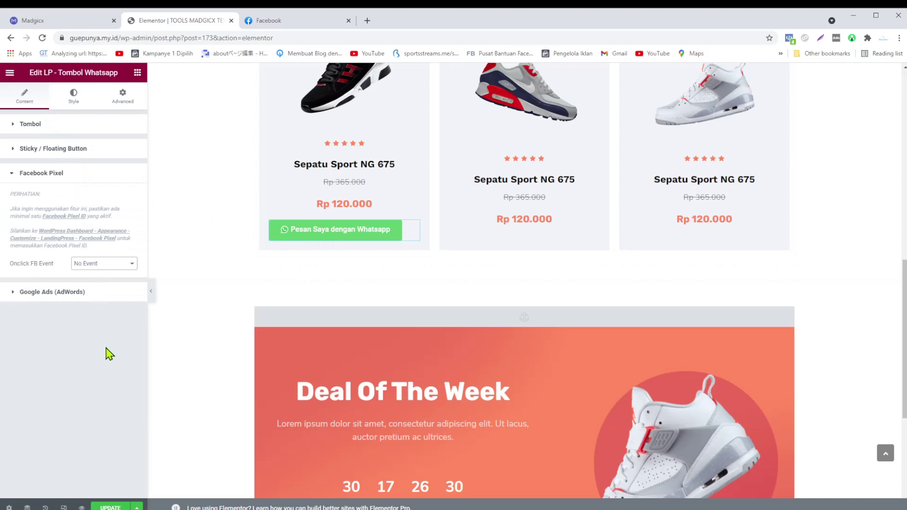
pyautogui.click(94, 327)
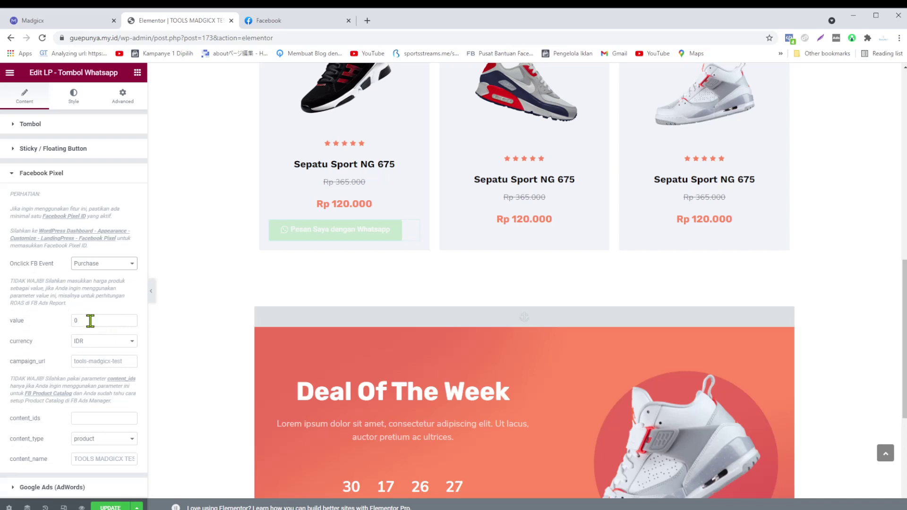
# Step: Set the Purchase event's value to the first product's discounted price, 120000
pyautogui.click(91, 320)
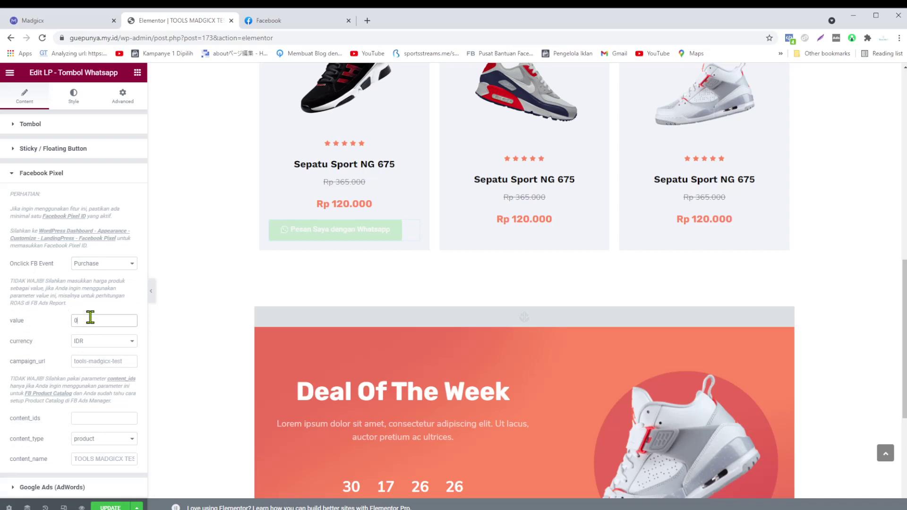
pyautogui.click(341, 202)
pyautogui.moveTo(63, 165); pyautogui.dragTo(28, 163)
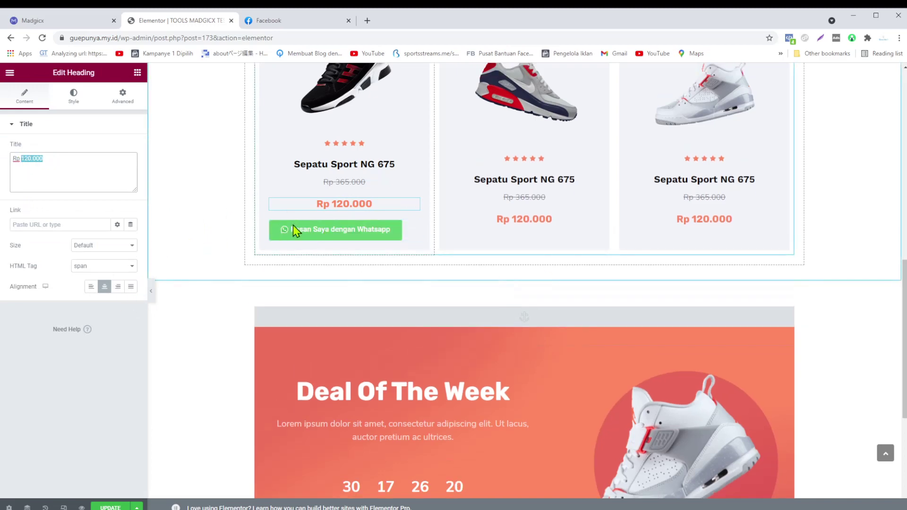
pyautogui.click(292, 229)
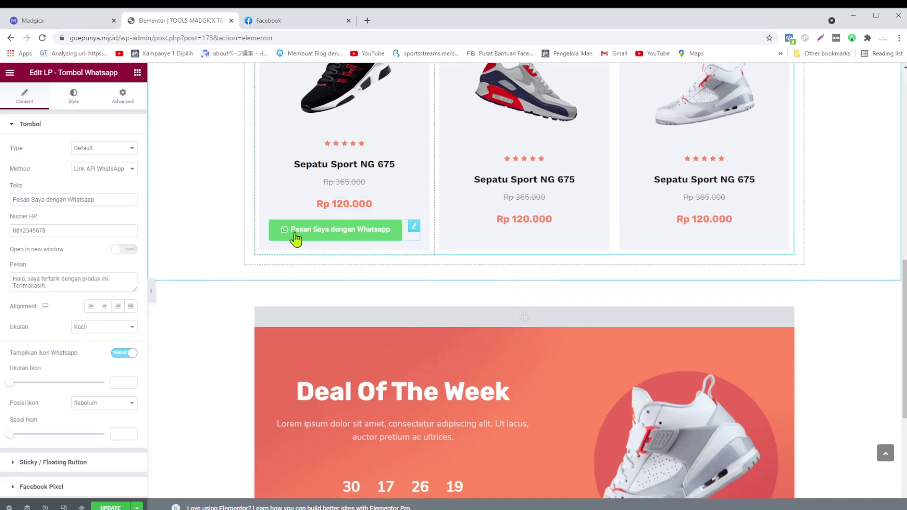
pyautogui.click(27, 124)
pyautogui.click(45, 175)
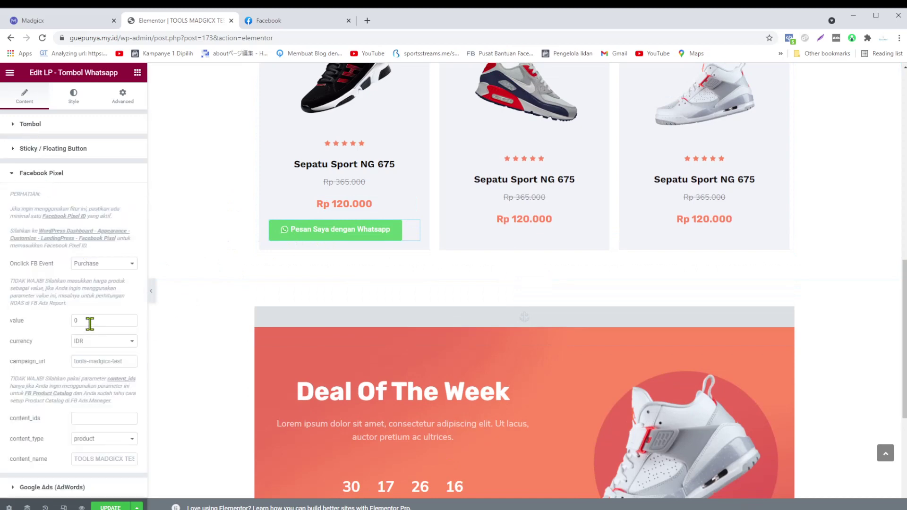
pyautogui.write('120000')
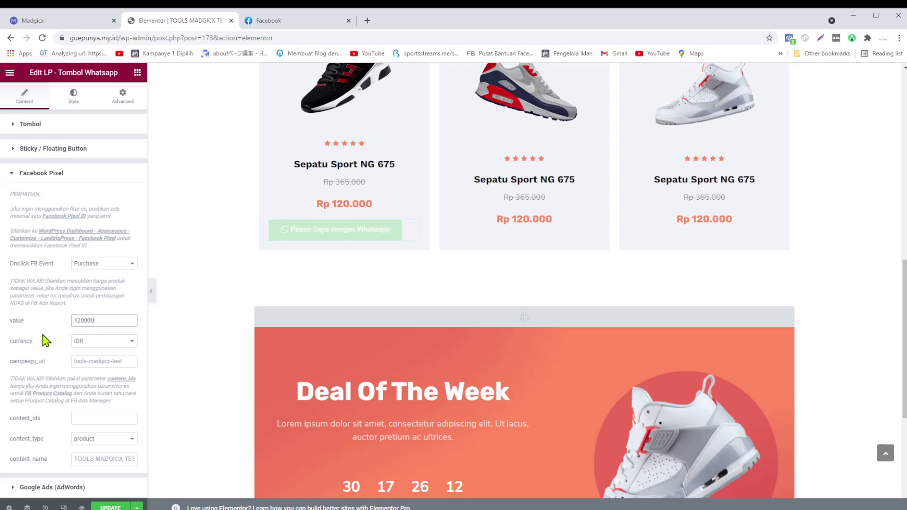
pyautogui.click(45, 340)
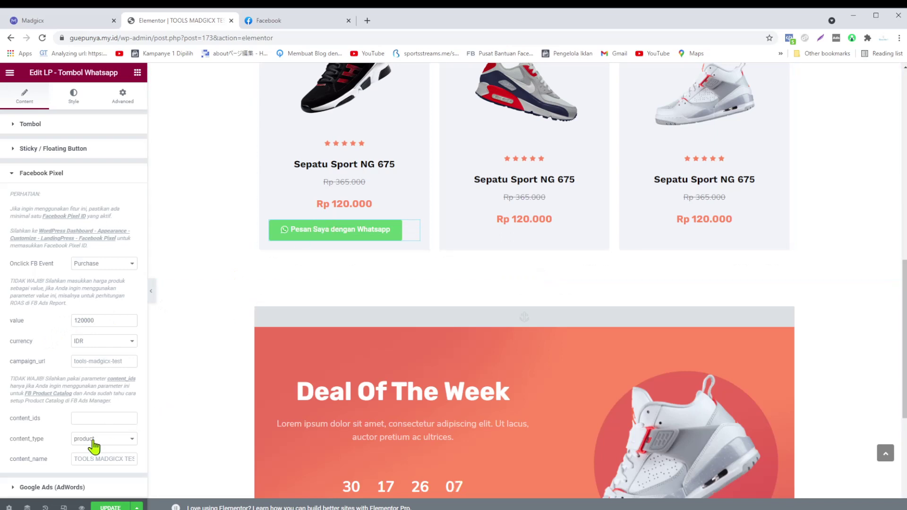
# Step: Enter NG675 as the content_ids of the WhatsApp button's Purchase event
pyautogui.click(83, 415)
pyautogui.write('NG675')
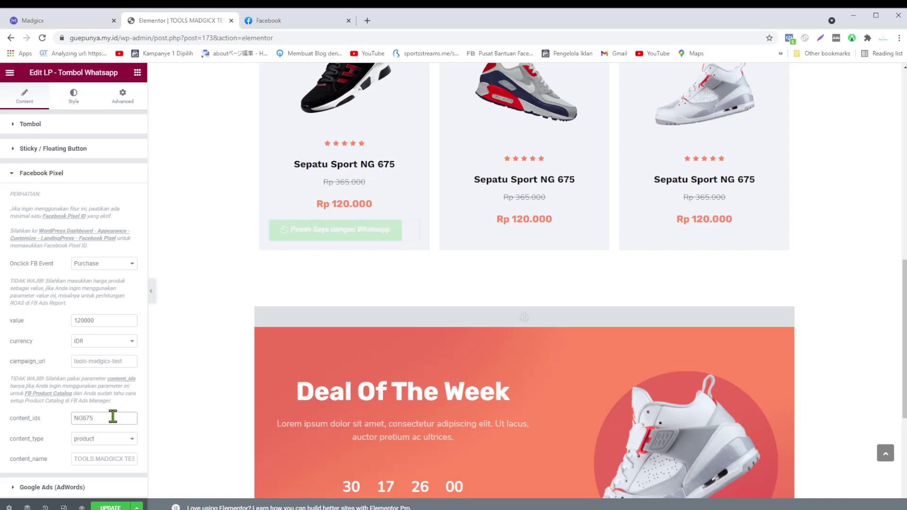
pyautogui.click(40, 349)
# Step: Center-align the WhatsApp button within the first product's card
pyautogui.click(52, 174)
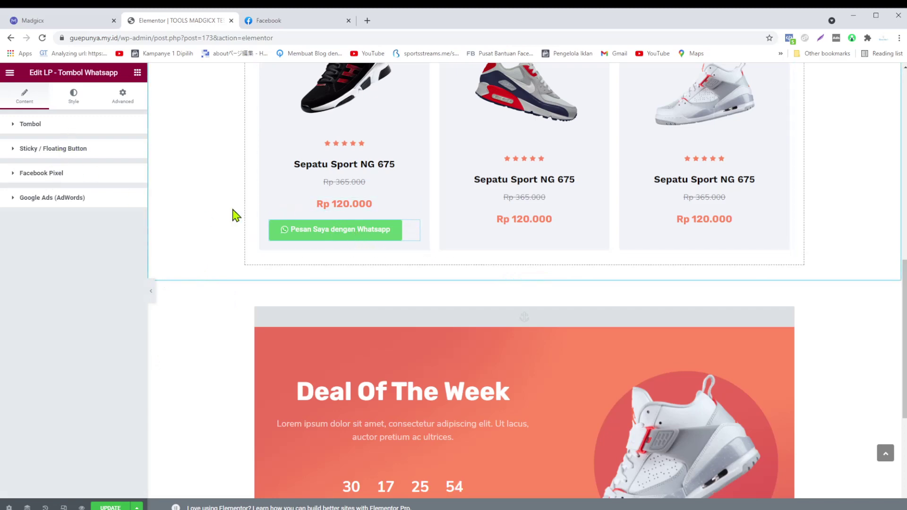
pyautogui.click(87, 124)
pyautogui.click(104, 307)
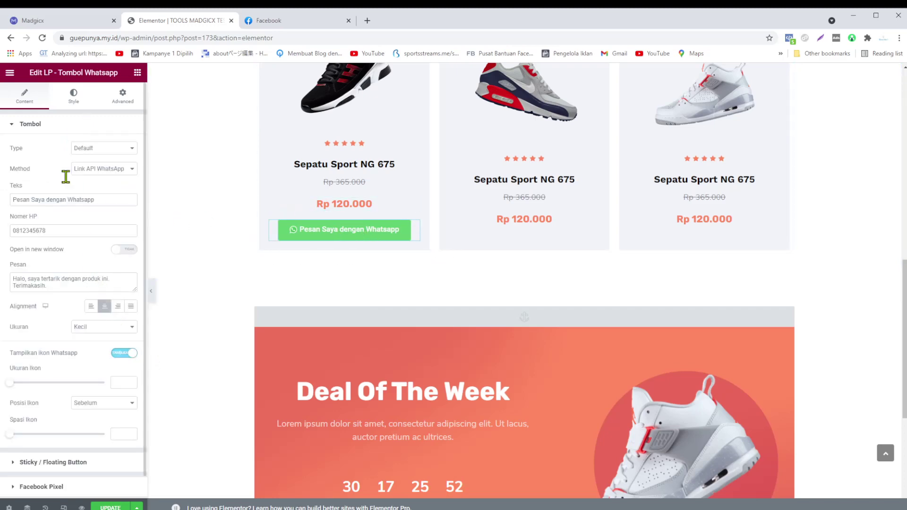
# Step: Copy the first product's WhatsApp button and paste it below the second product's discounted price
pyautogui.click(52, 124)
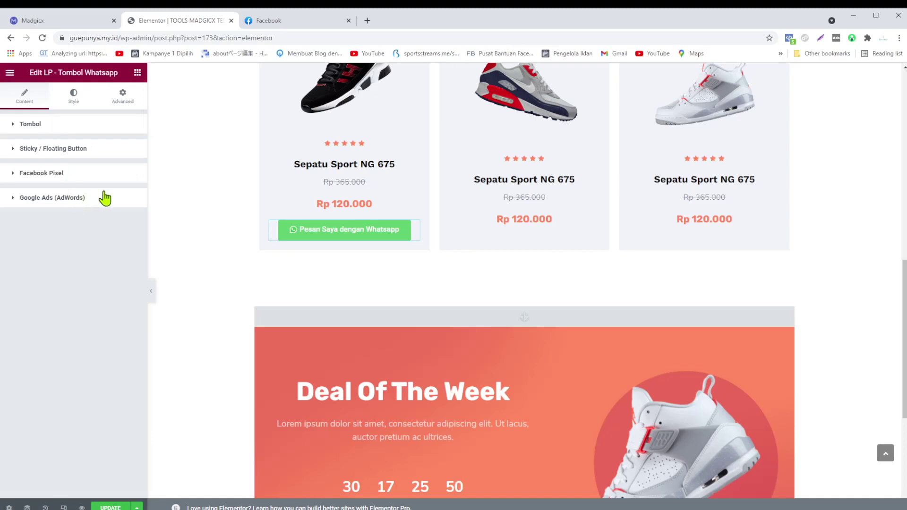
pyautogui.rightClick(338, 235)
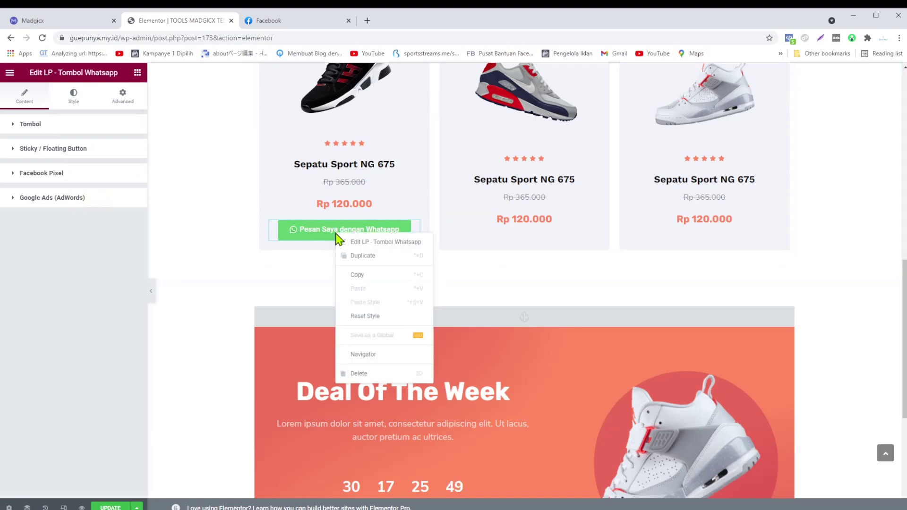
pyautogui.click(357, 274)
pyautogui.click(523, 220)
pyautogui.rightClick(523, 221)
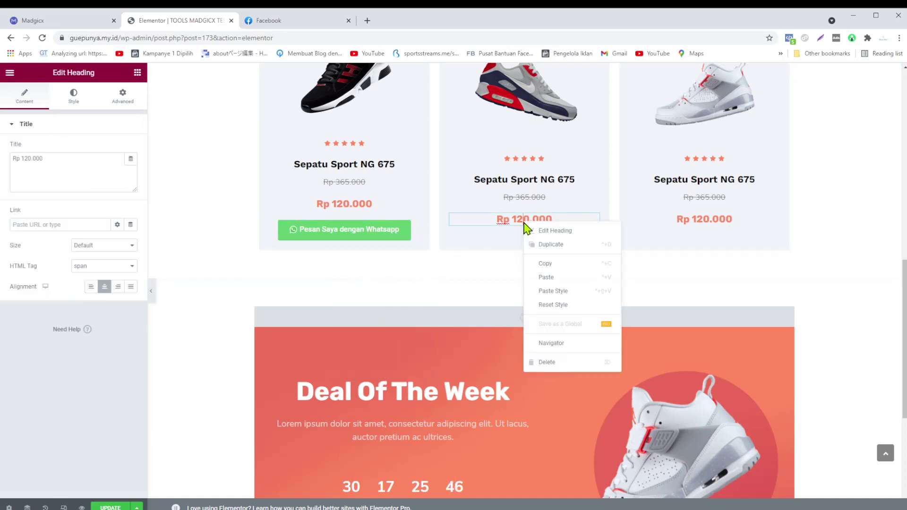
pyautogui.click(542, 277)
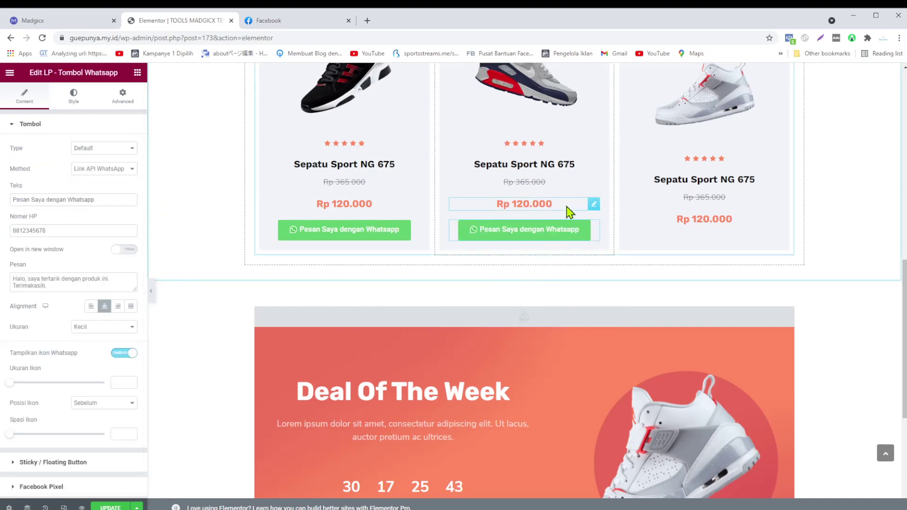
# Step: Change the second product's discounted price heading to Rp 300.000
pyautogui.click(528, 205)
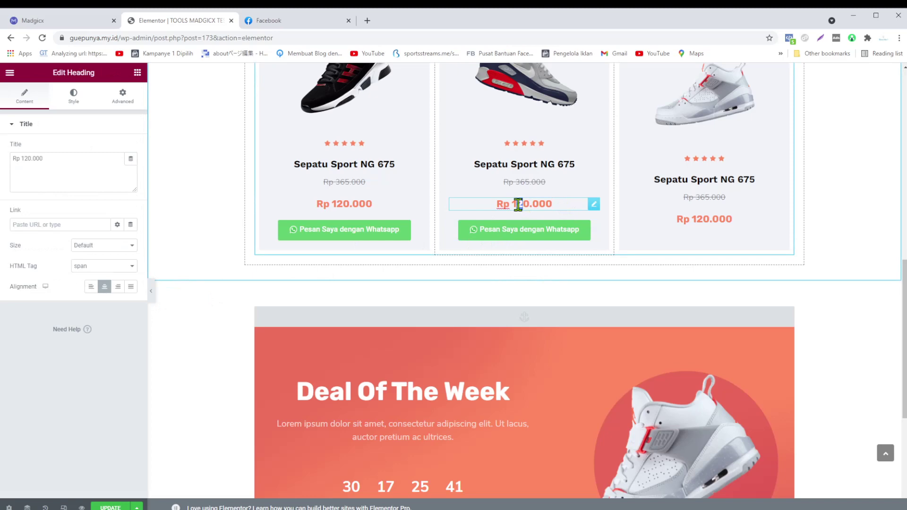
pyautogui.moveTo(520, 204); pyautogui.dragTo(529, 204)
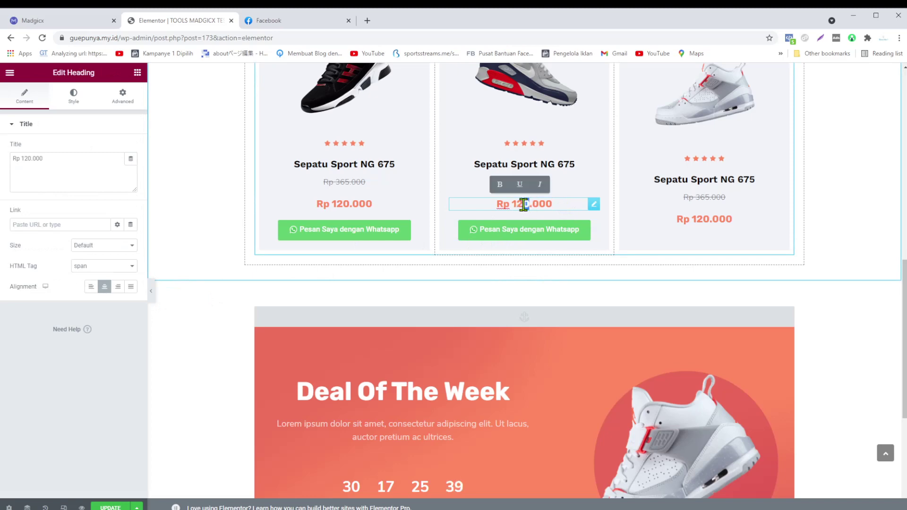
pyautogui.write('300')
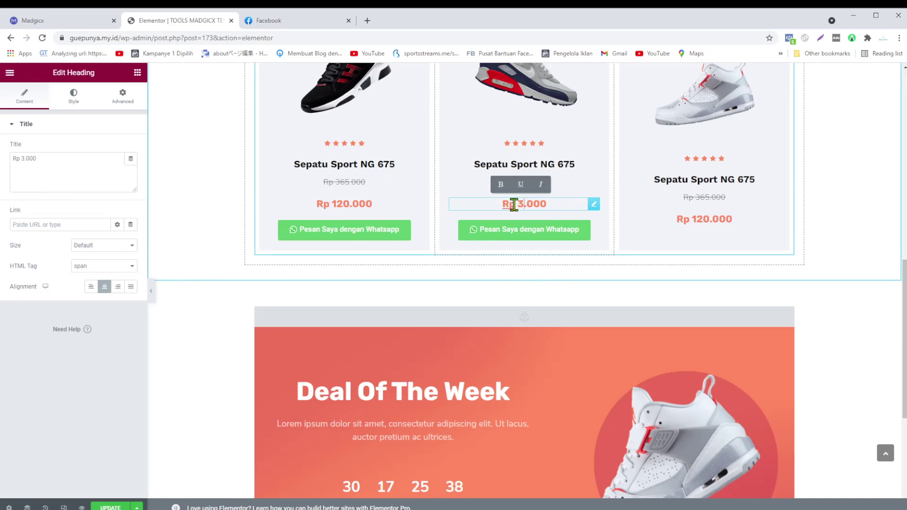
# Step: Set the Facebook Pixel Purchase value of the second product's WhatsApp button to 300000
pyautogui.click(516, 233)
pyautogui.click(59, 126)
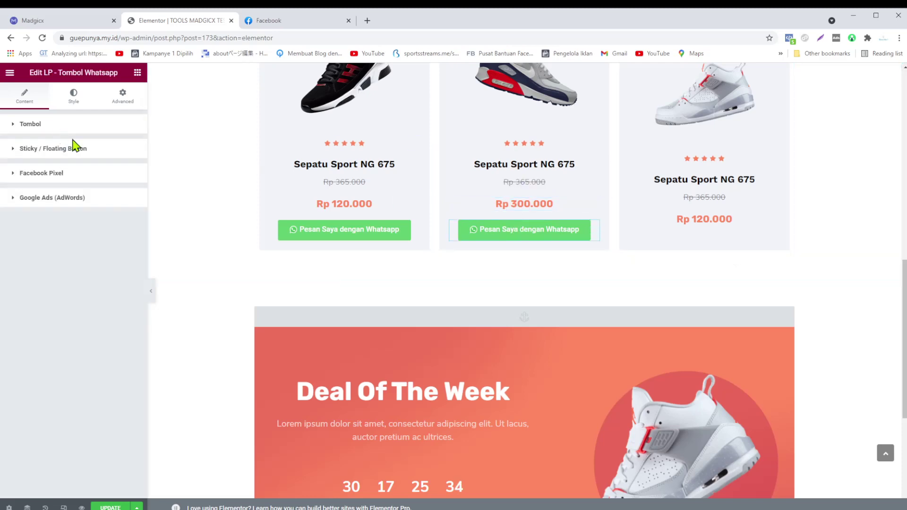
pyautogui.click(75, 175)
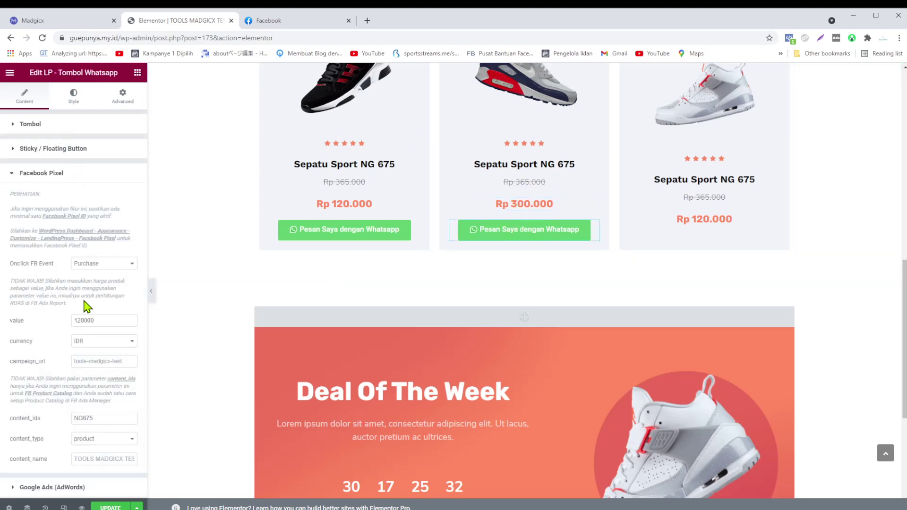
pyautogui.moveTo(82, 321); pyautogui.dragTo(66, 324)
pyautogui.write('3')
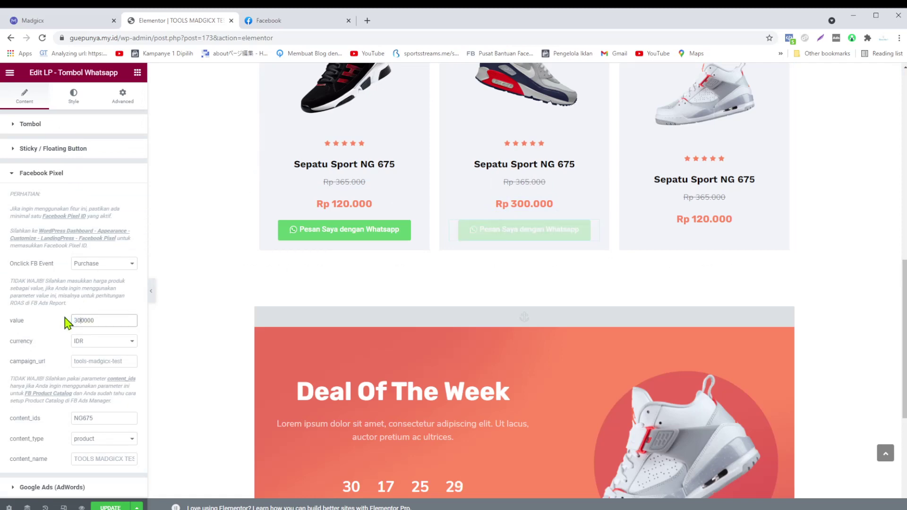
# Step: Rename the second product's title as Sepatu Sport NG 677
pyautogui.scroll(-4, 330, 284)
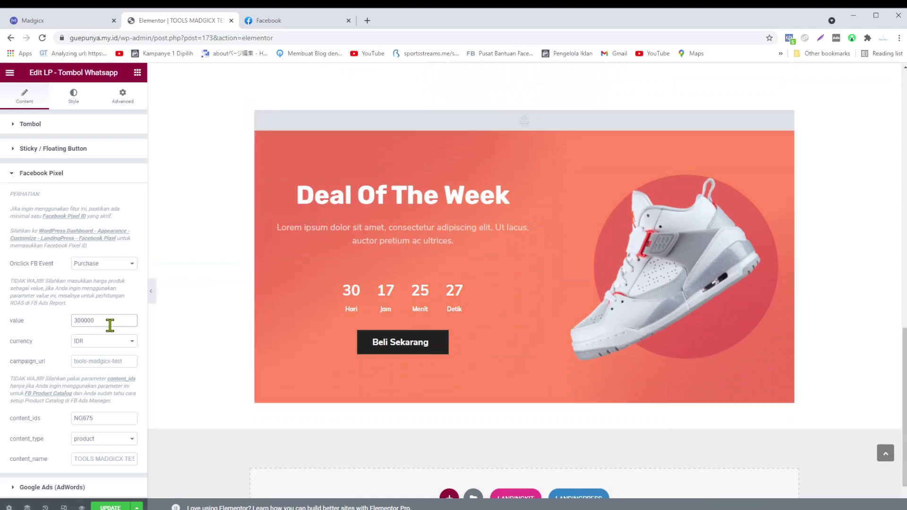
pyautogui.click(106, 421)
pyautogui.scroll(6, 336, 330)
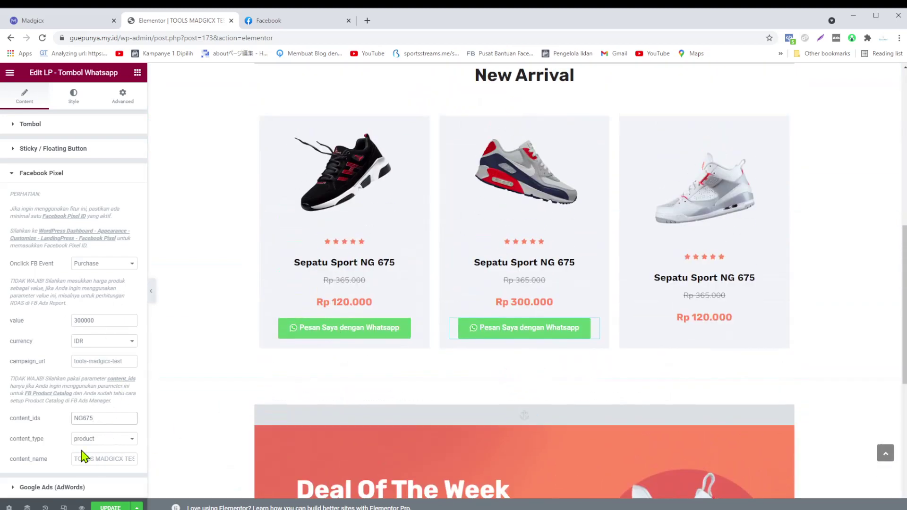
pyautogui.click(577, 263)
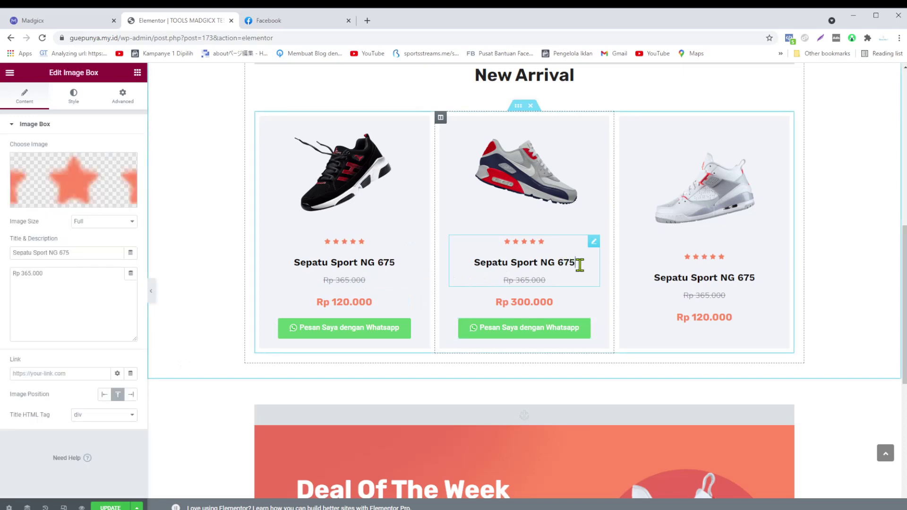
pyautogui.moveTo(579, 264); pyautogui.dragTo(570, 264)
pyautogui.write('7')
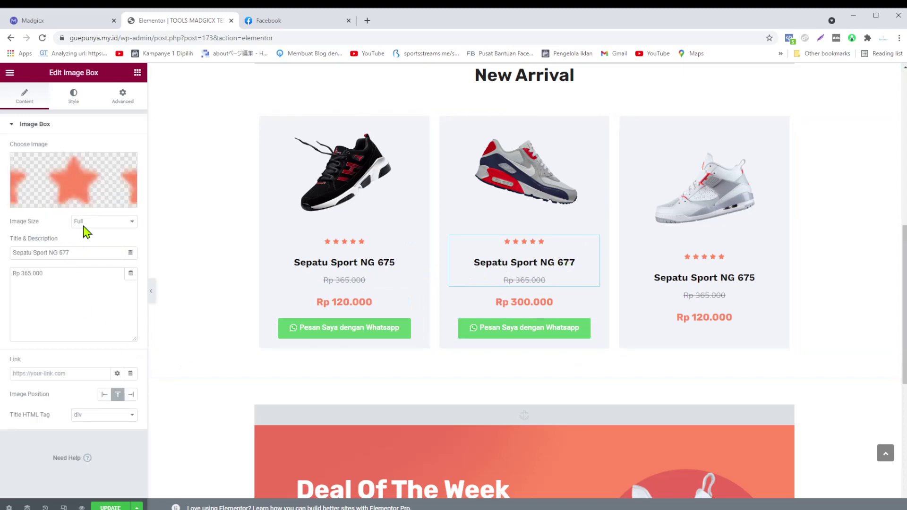
# Step: Set the Facebook Pixel content_ids of the second product's WhatsApp button to NG677
pyautogui.click(50, 125)
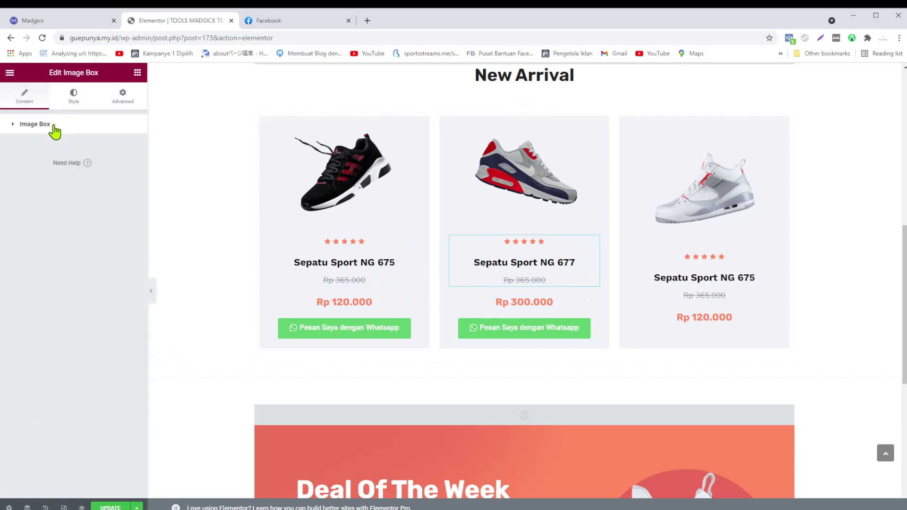
pyautogui.click(507, 326)
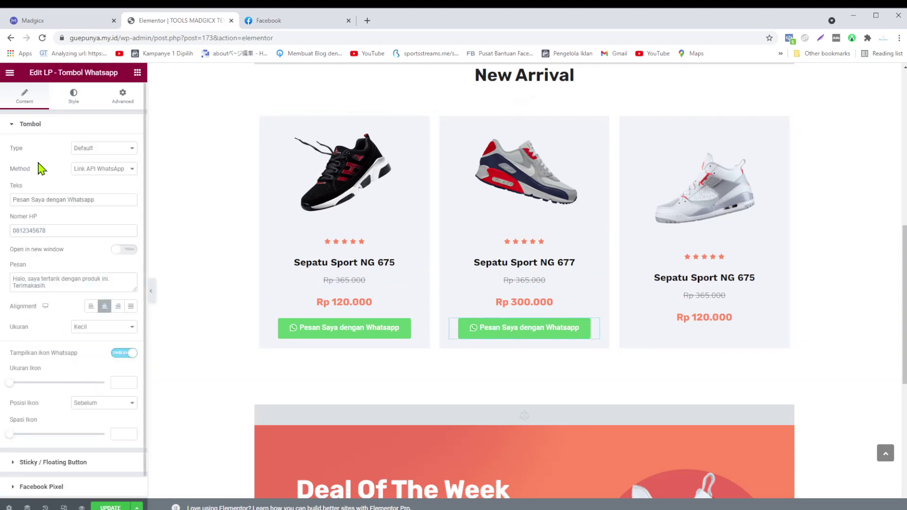
pyautogui.click(52, 126)
pyautogui.click(55, 175)
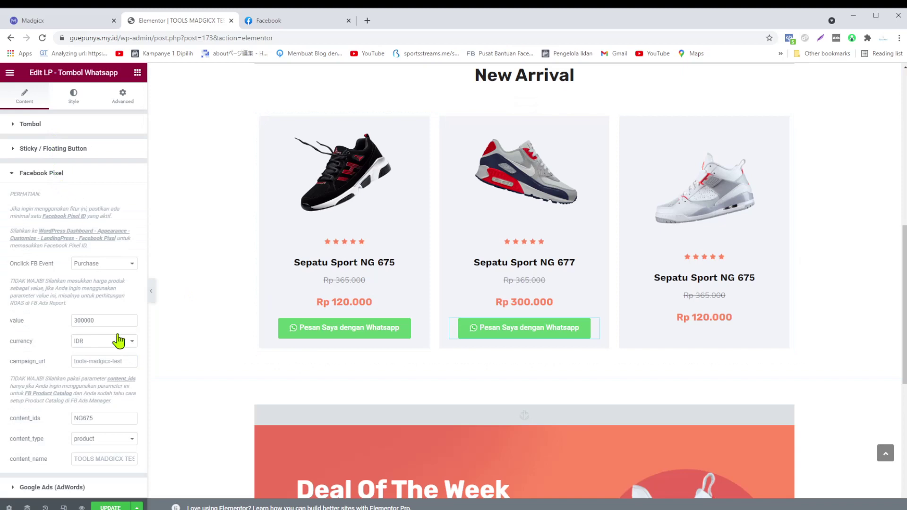
pyautogui.click(102, 418)
pyautogui.press('BackSpace')
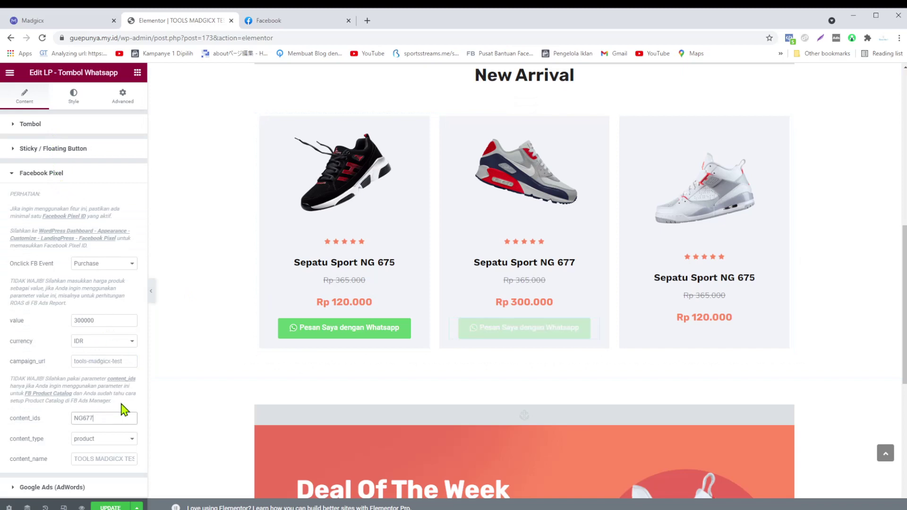
pyautogui.write('7')
# Step: Copy the second product's WhatsApp button and paste it below the third product's discounted price
pyautogui.rightClick(505, 332)
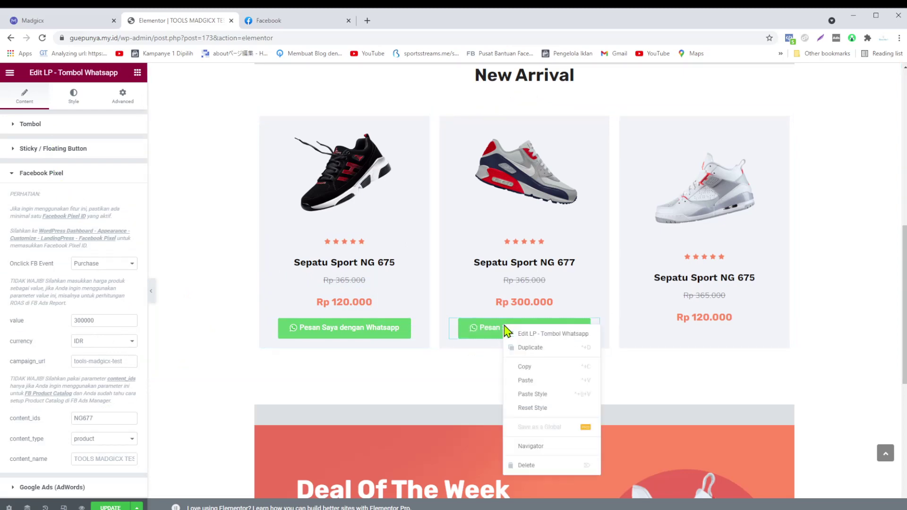
pyautogui.click(525, 367)
pyautogui.click(706, 317)
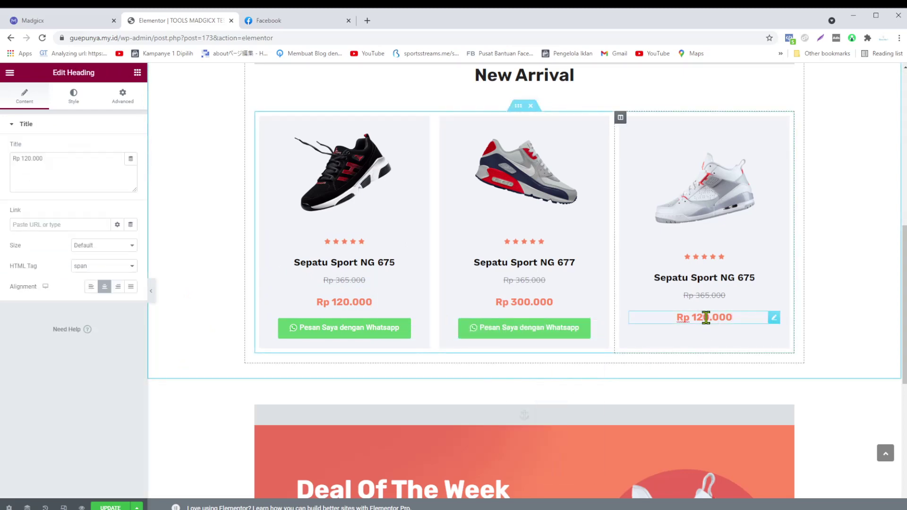
pyautogui.rightClick(705, 317)
pyautogui.click(722, 367)
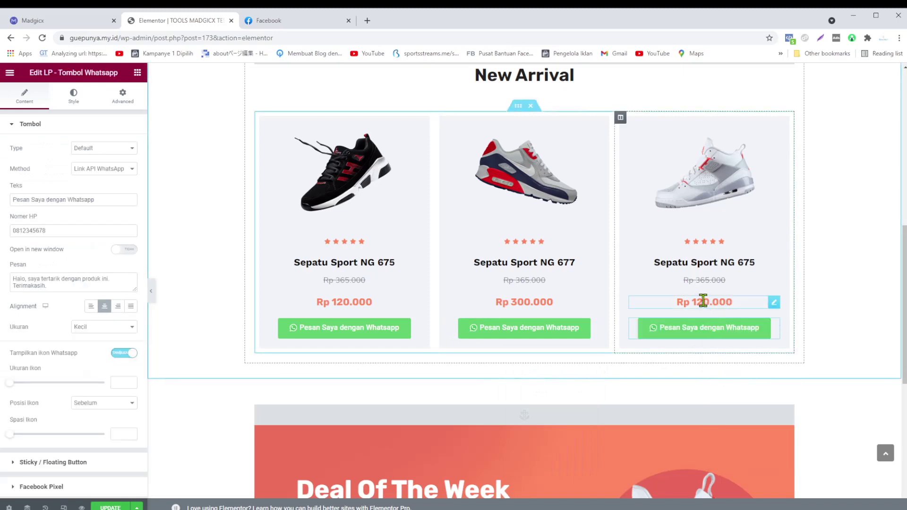
# Step: Set the third product's discounted price to Rp 400.000 and its WhatsApp button's Purchase event value to 400000
pyautogui.click(702, 301)
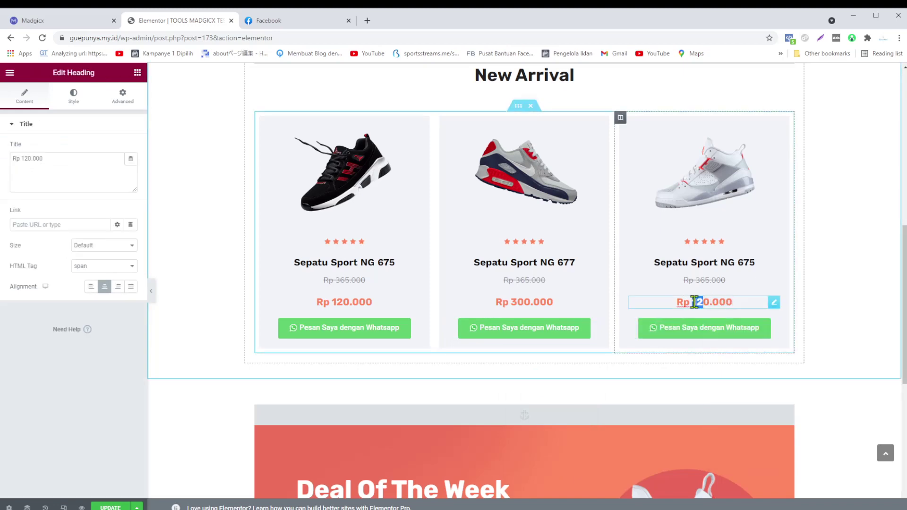
pyautogui.write('40')
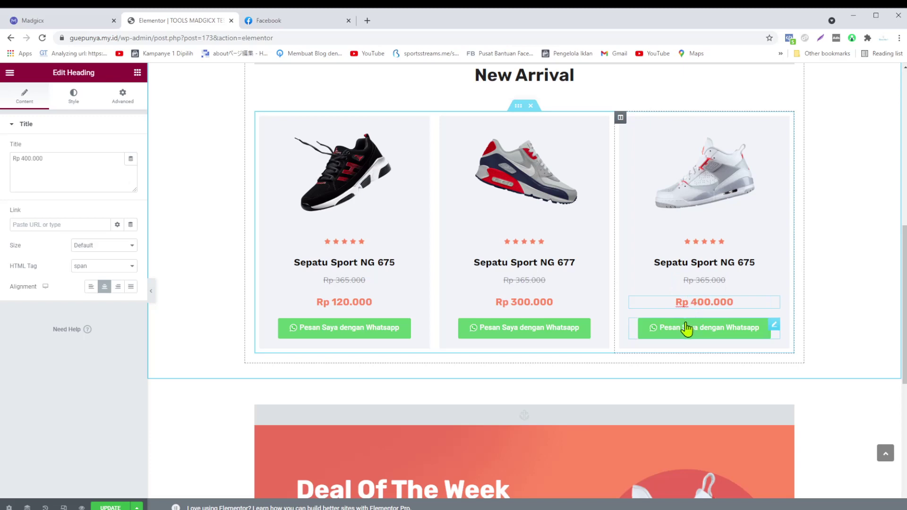
pyautogui.click(686, 329)
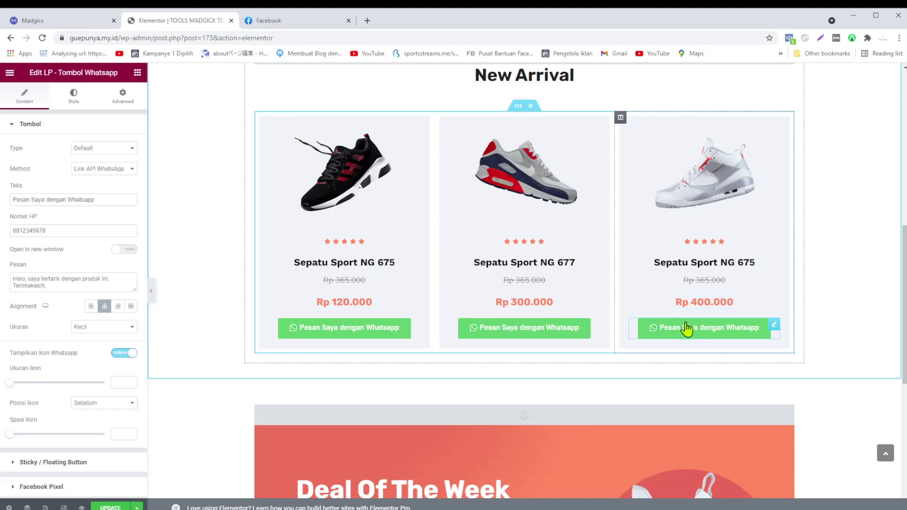
pyautogui.click(27, 125)
pyautogui.click(39, 173)
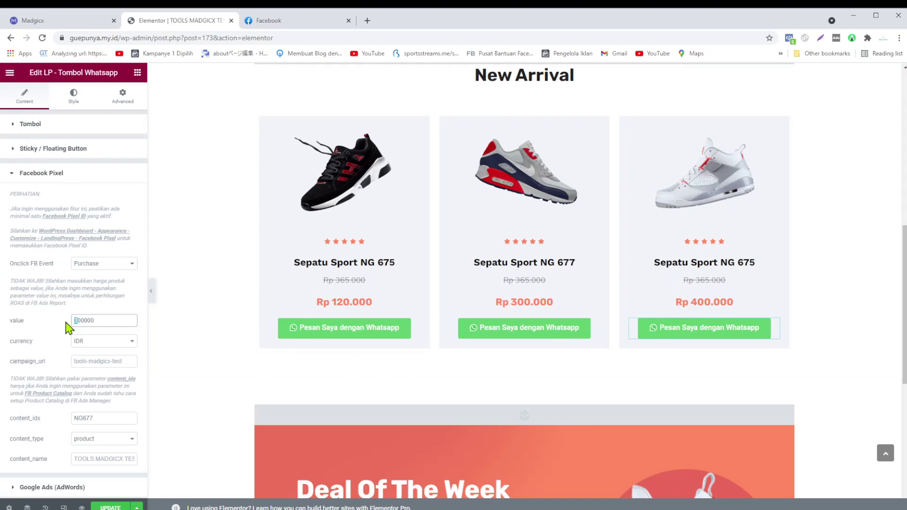
pyautogui.write('4')
# Step: Rename the third product as Sepatu Sport NG 678 and set its WhatsApp button's content_ids to NG678
pyautogui.click(717, 263)
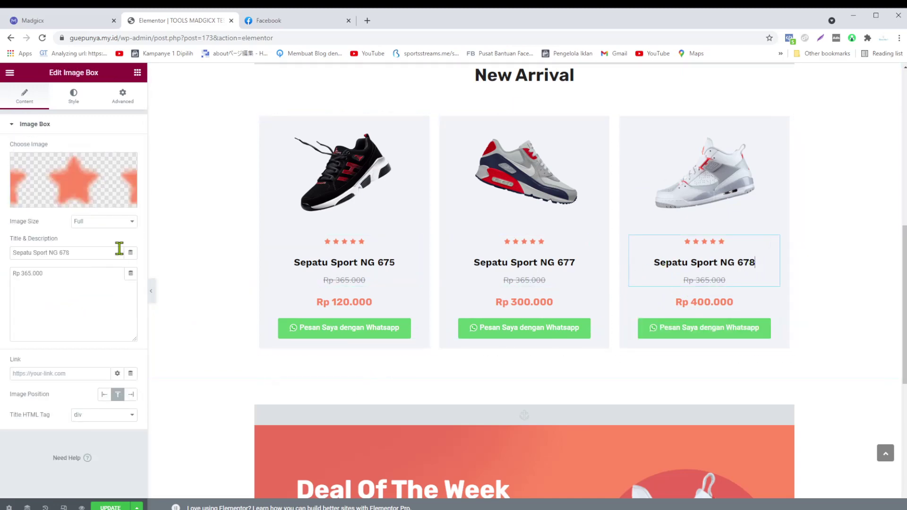
pyautogui.click(45, 126)
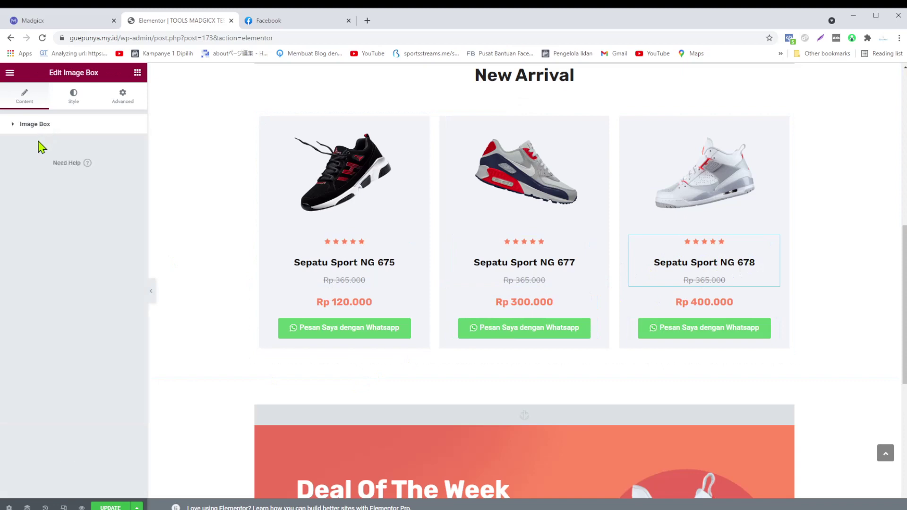
pyautogui.click(710, 326)
pyautogui.click(38, 129)
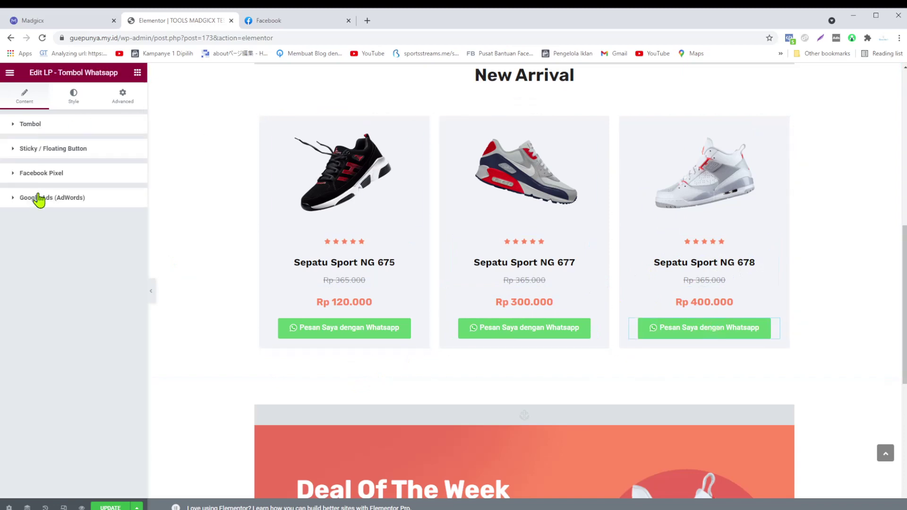
pyautogui.click(43, 173)
pyautogui.click(115, 421)
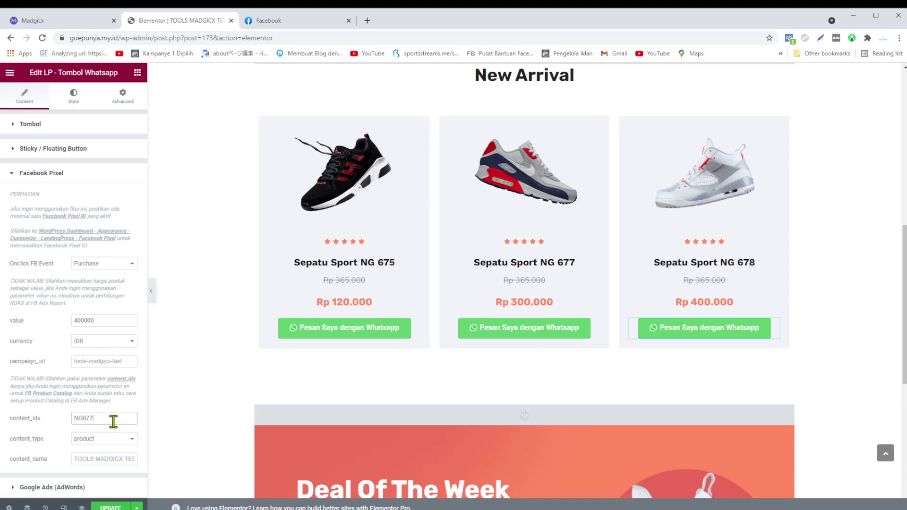
pyautogui.press('BackSpace')
pyautogui.write('8')
# Step: Update the landing page to save the three product cards' WhatsApp buttons and check the New Arrival section
pyautogui.click(122, 508)
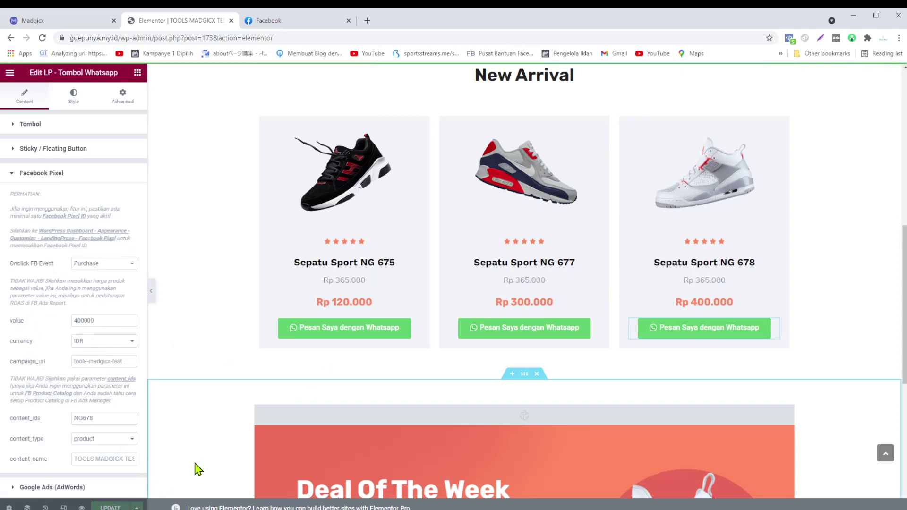
pyautogui.scroll(-2, 198, 469)
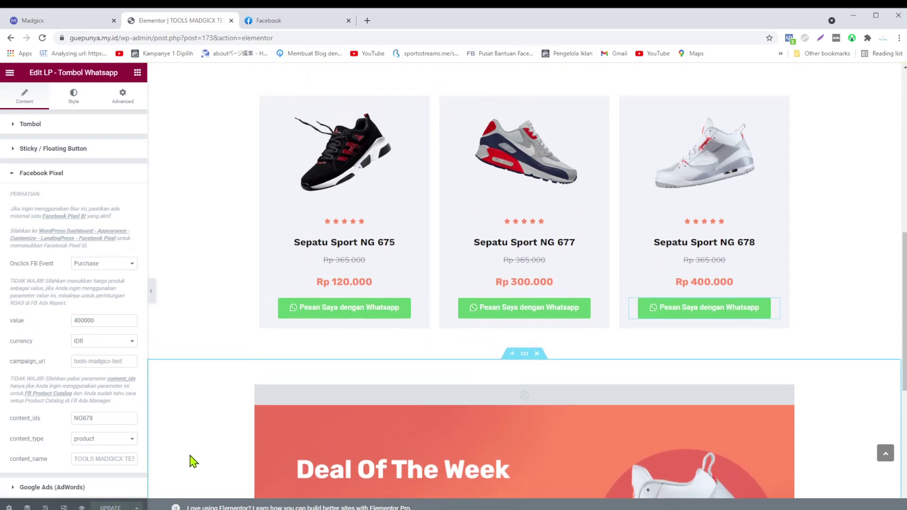
pyautogui.scroll(5, 188, 454)
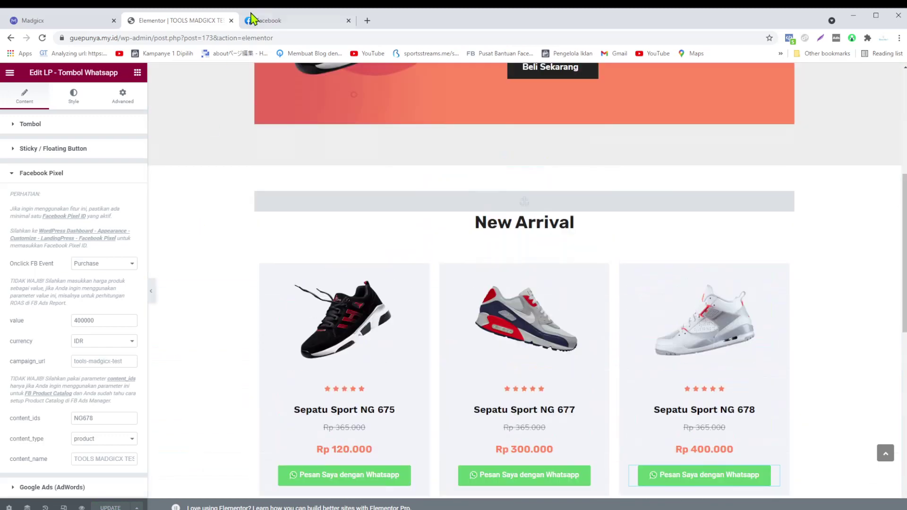
# Step: Open the Coba Cobaji Facebook page and dismiss the offer to connect it to WhatsApp
pyautogui.click(257, 20)
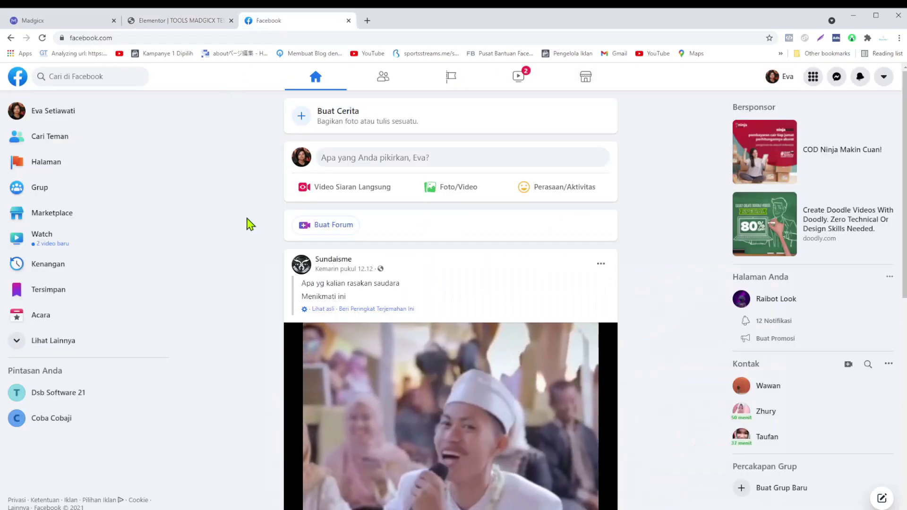
pyautogui.click(90, 420)
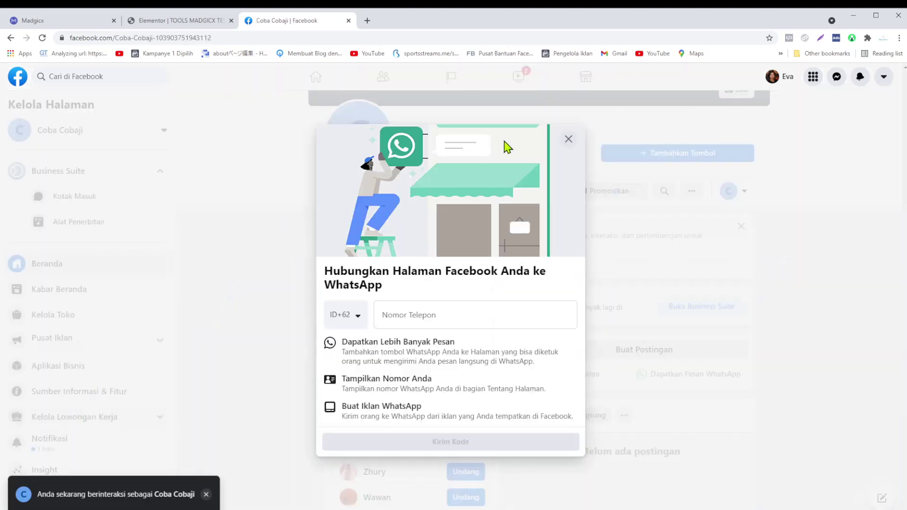
pyautogui.click(568, 139)
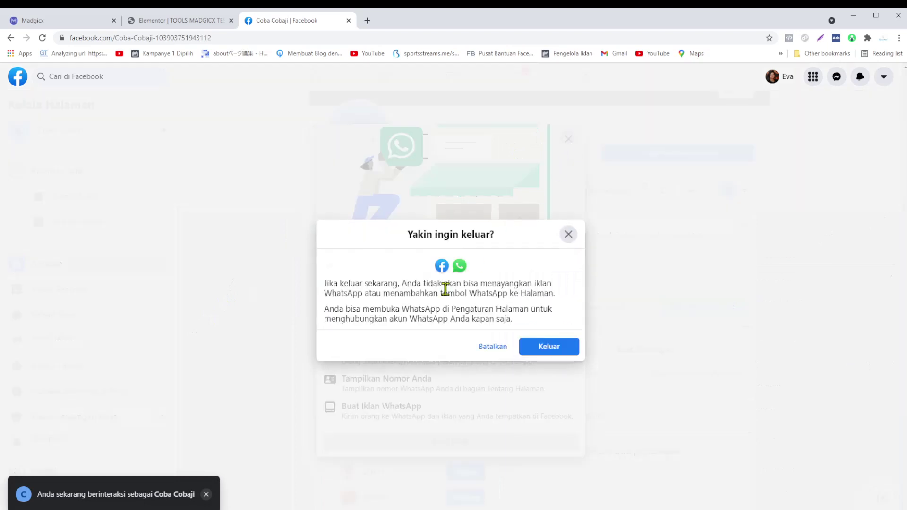
pyautogui.click(533, 353)
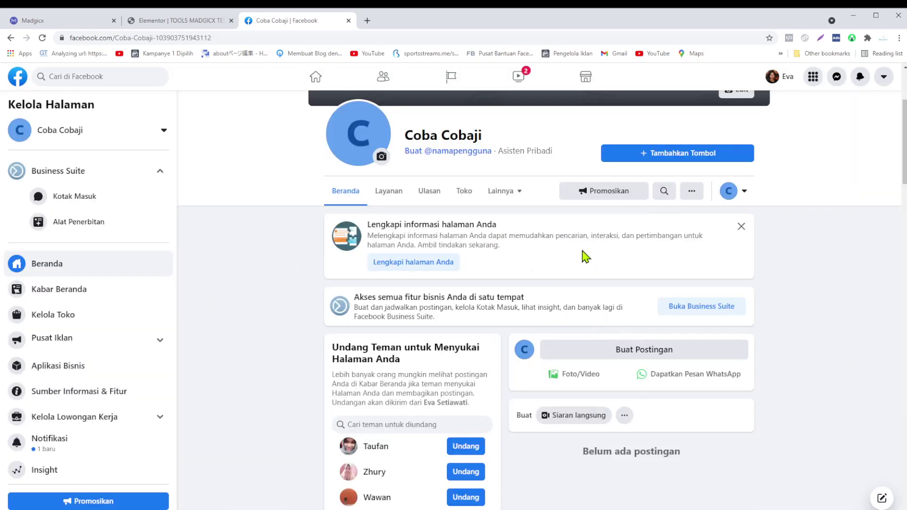
pyautogui.scroll(-2, 530, 306)
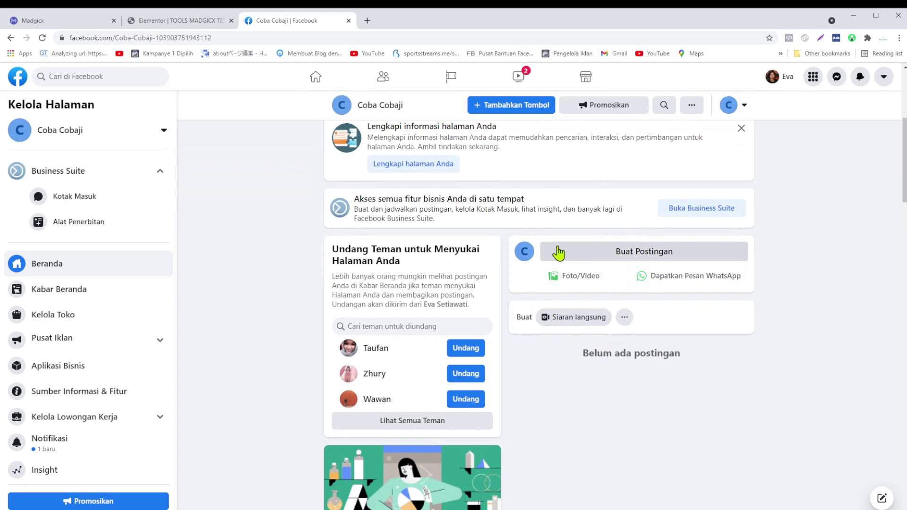
# Step: Copy the file URL of the landing page's hero shoe image, ImgKat-intro-sepatu.png, from the Elementor media library
pyautogui.click(179, 20)
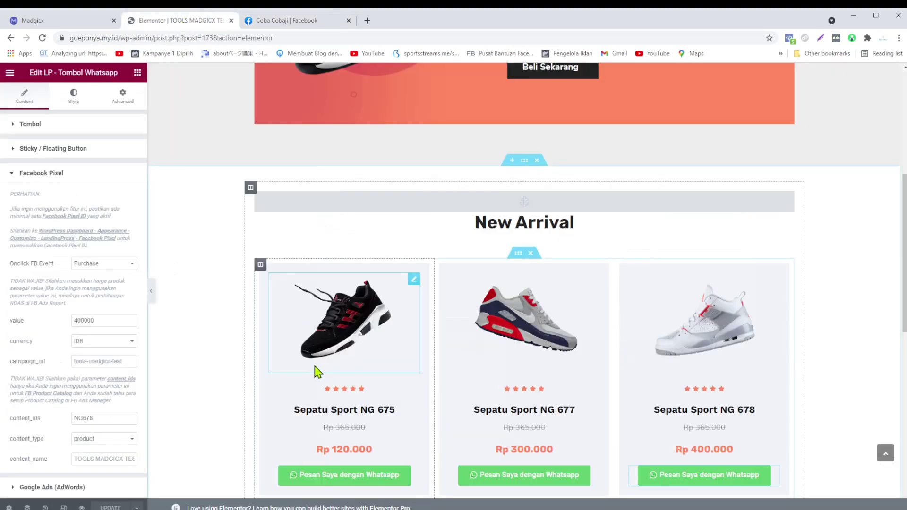
pyautogui.scroll(5, 314, 366)
pyautogui.scroll(2, 314, 366)
pyautogui.rightClick(381, 281)
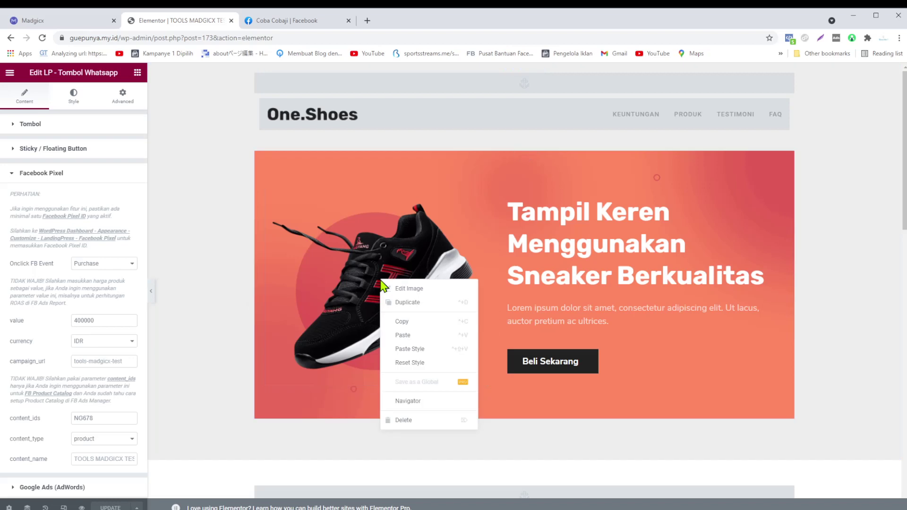
pyautogui.click(384, 288)
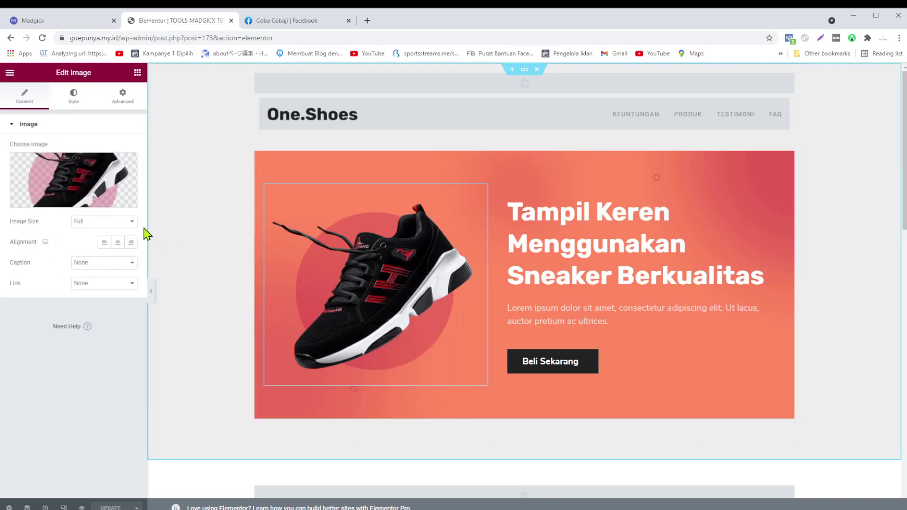
pyautogui.click(90, 186)
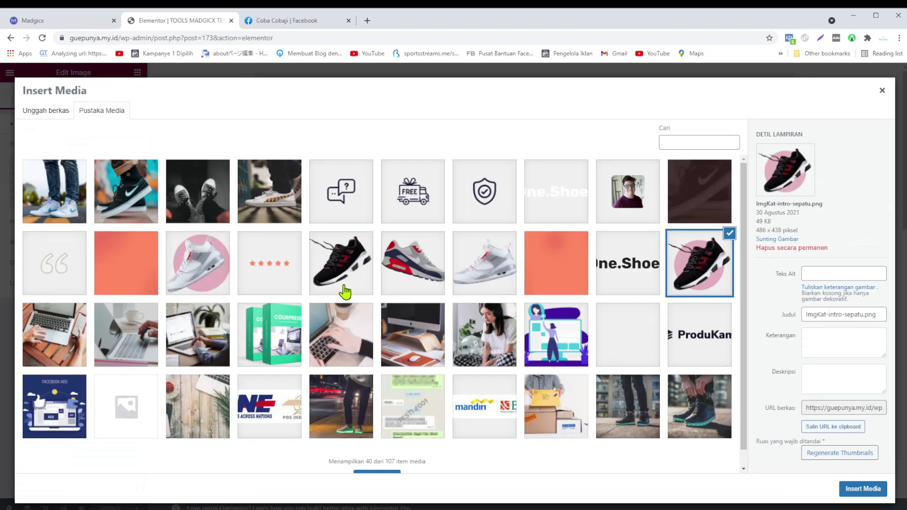
pyautogui.click(693, 261)
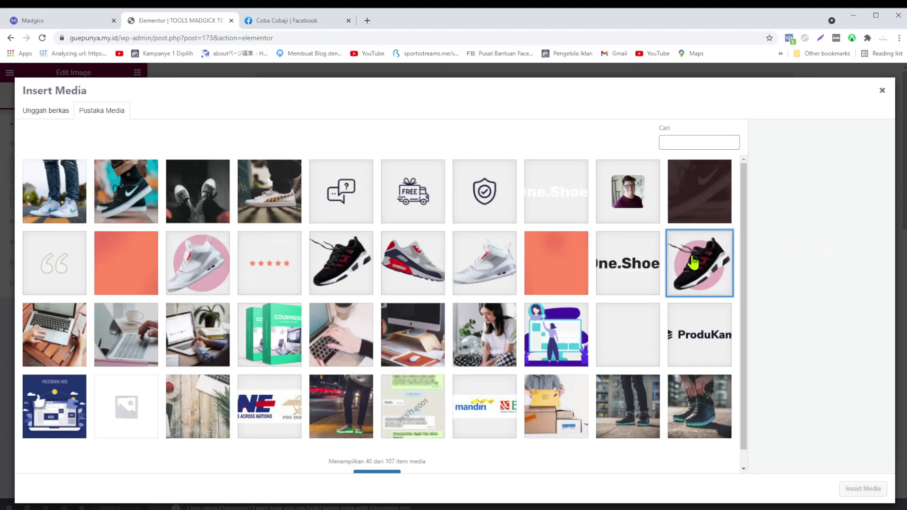
pyautogui.click(699, 267)
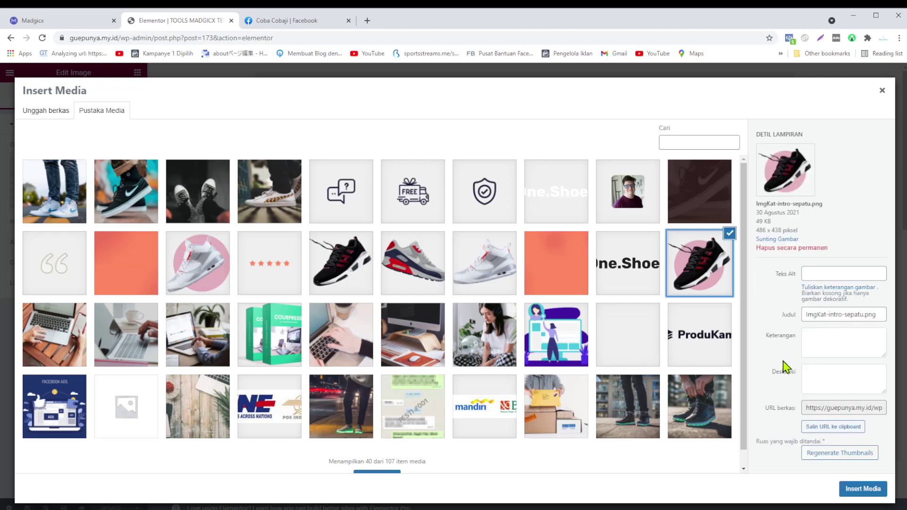
pyautogui.click(823, 427)
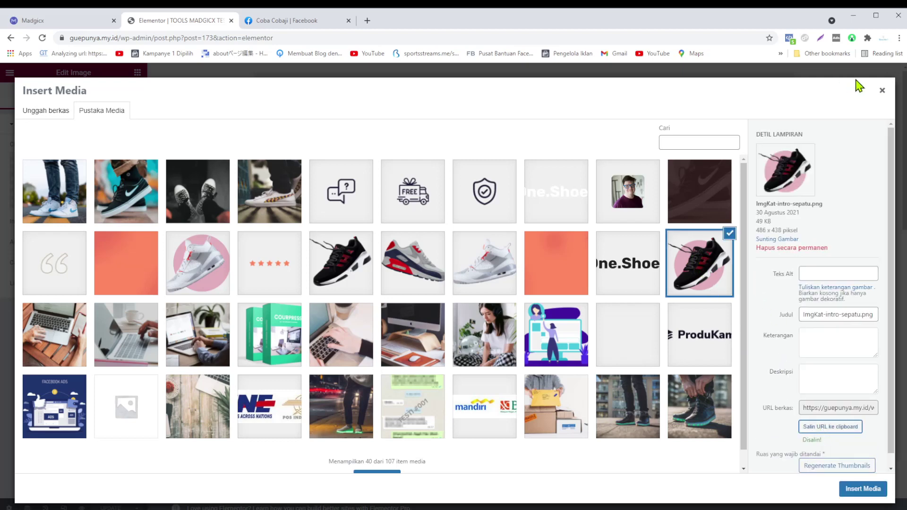
pyautogui.click(882, 90)
# Step: Open the copied image URL in a new browser tab, save ImgKat-intro-sepatu.png to the computer and close the tab
pyautogui.click(366, 20)
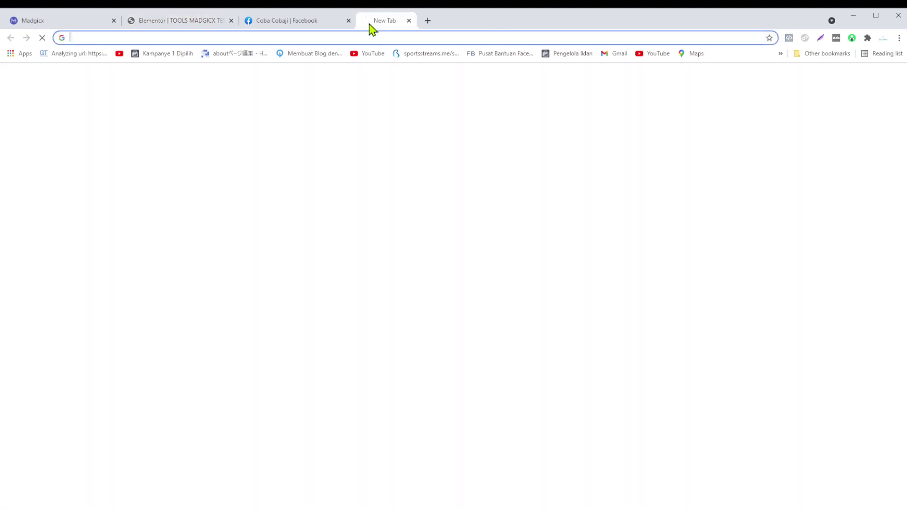
pyautogui.write('https://guepunya.my.id/wp-content/uploads/2021/08/ImgKat-intro-sepatu.png')
pyautogui.press('Return')
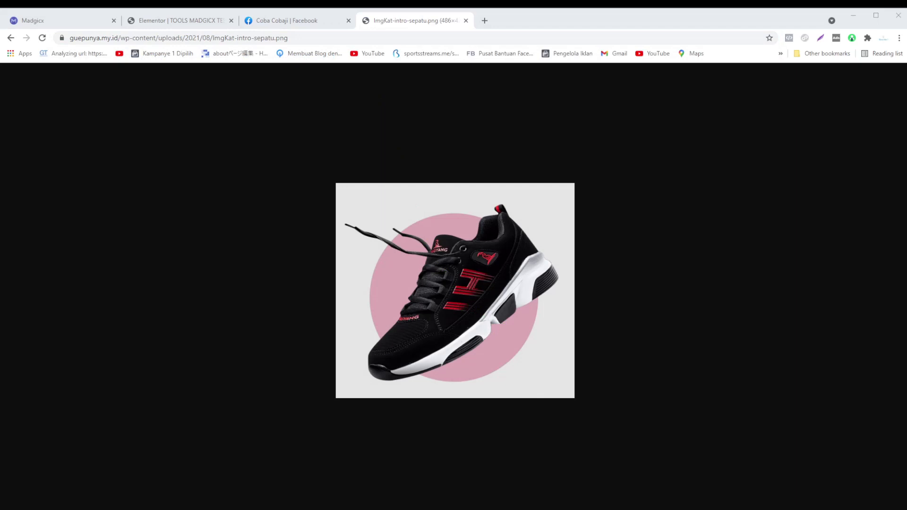
pyautogui.press('Return')
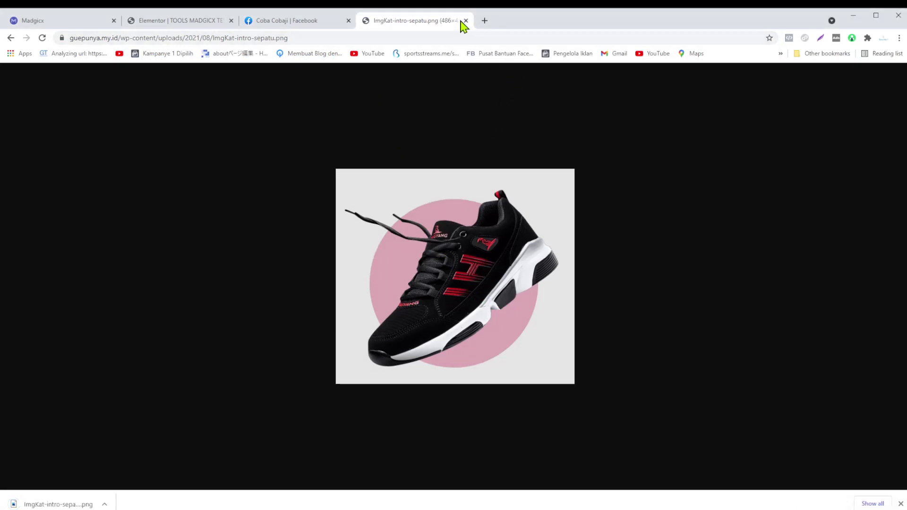
pyautogui.click(466, 20)
# Step: Start a photo post on the Coba Cobaji Facebook page with the downloaded shoe image attached
pyautogui.click(303, 22)
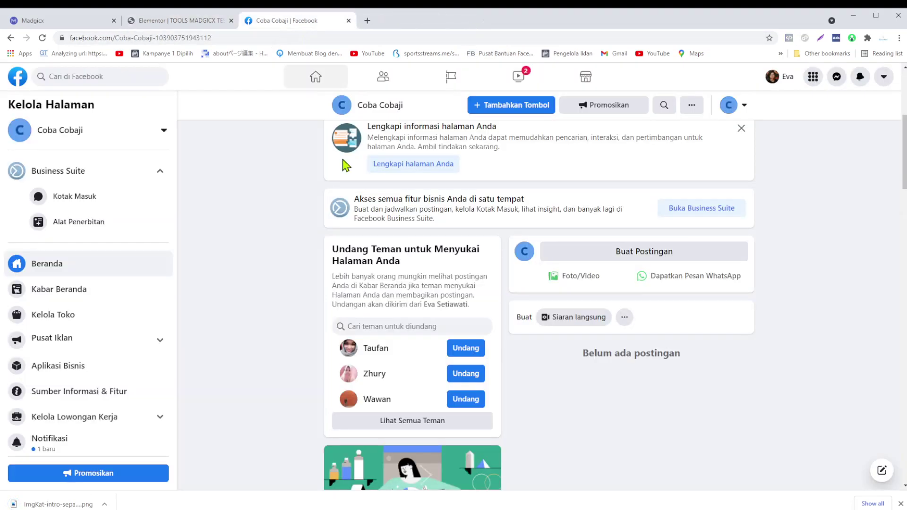
pyautogui.click(598, 284)
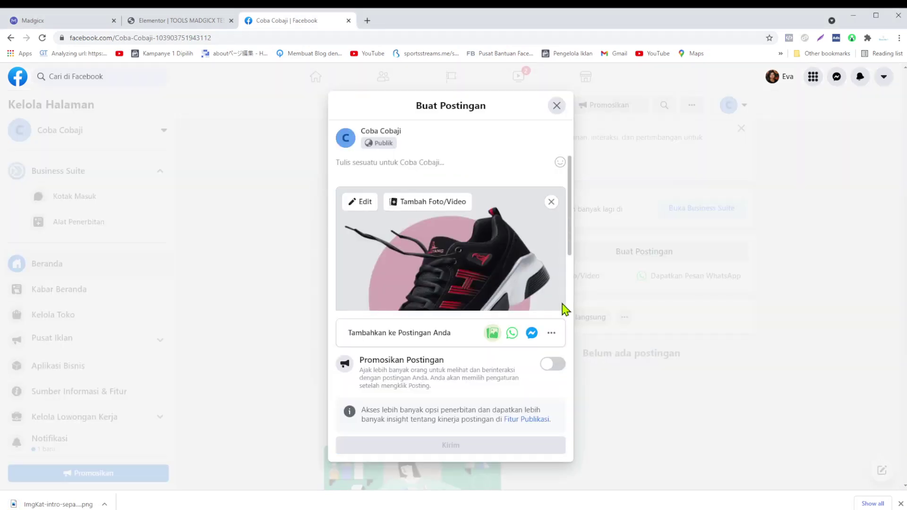
pyautogui.scroll(-2, 489, 293)
pyautogui.scroll(2, 486, 293)
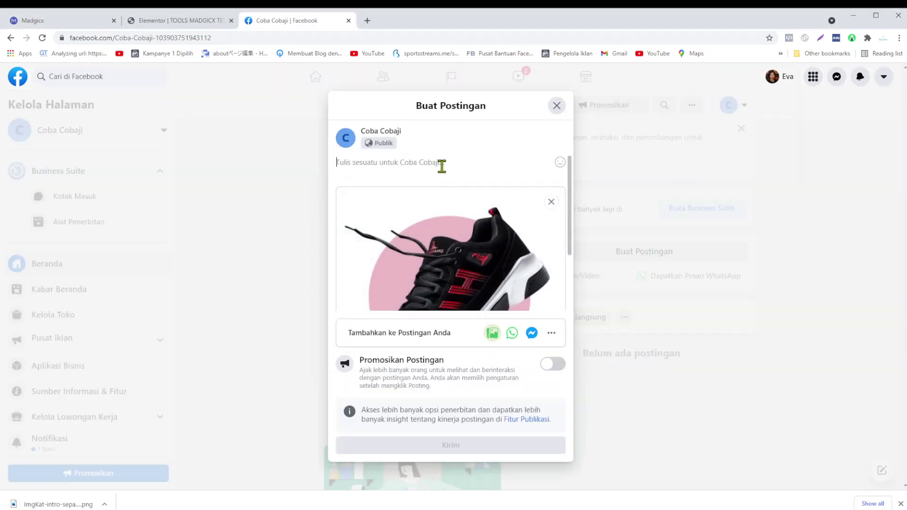
# Step: Enter "New !!!" as the post text, publish the post without promotion and check it on the page
pyautogui.write('nE')
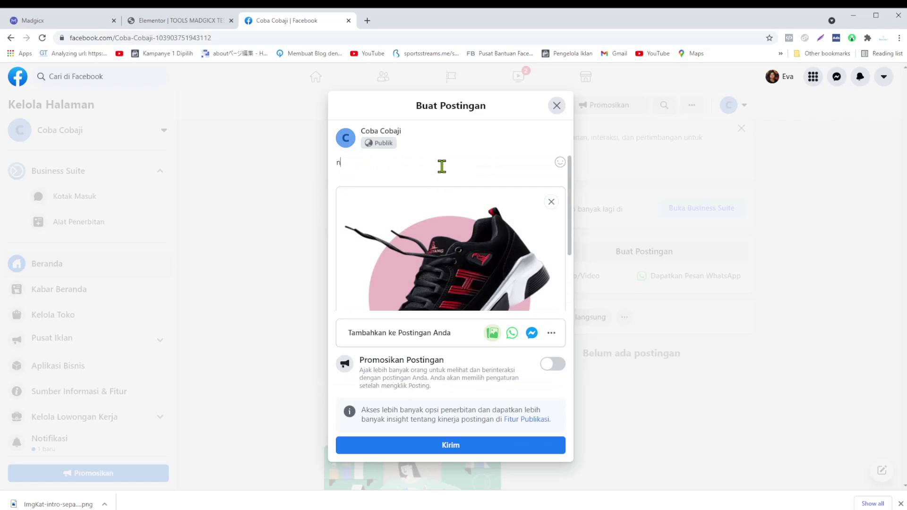
pyautogui.press('BackSpace')
pyautogui.write('New !!!')
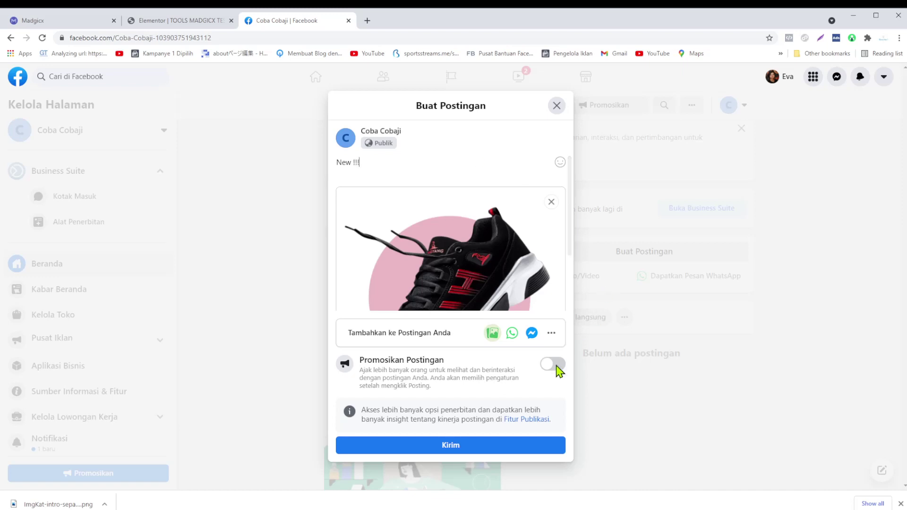
pyautogui.click(467, 445)
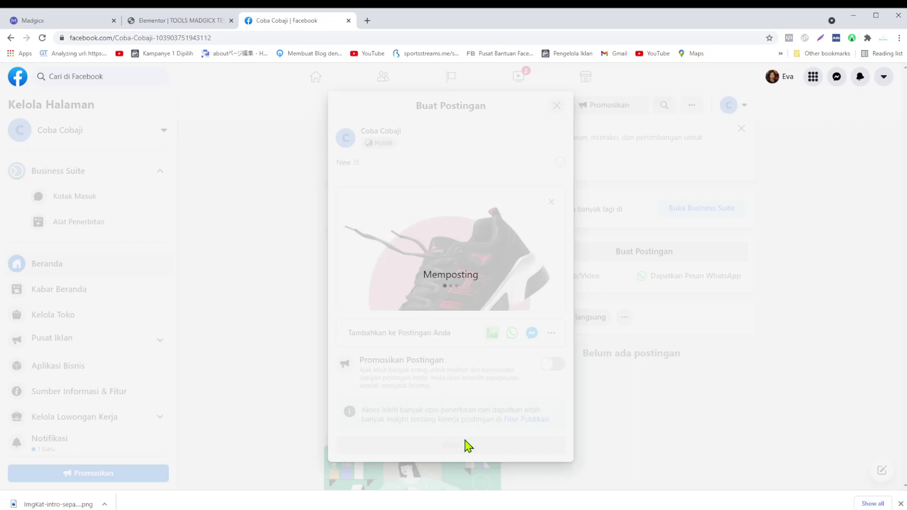
pyautogui.scroll(-3, 629, 393)
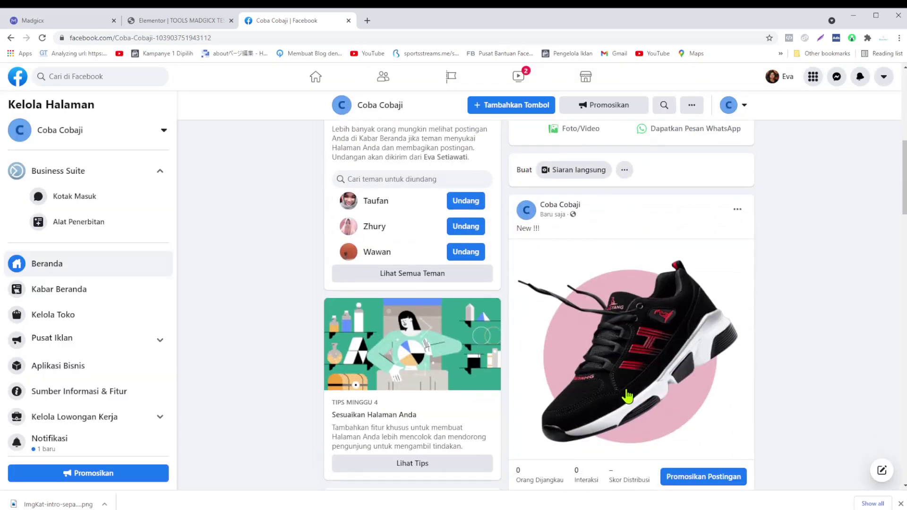
pyautogui.scroll(-2, 678, 390)
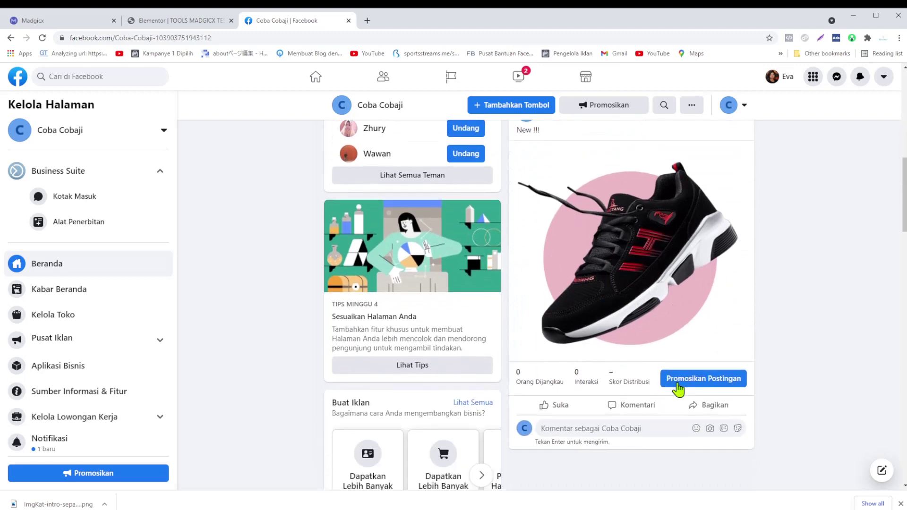
pyautogui.scroll(2, 678, 389)
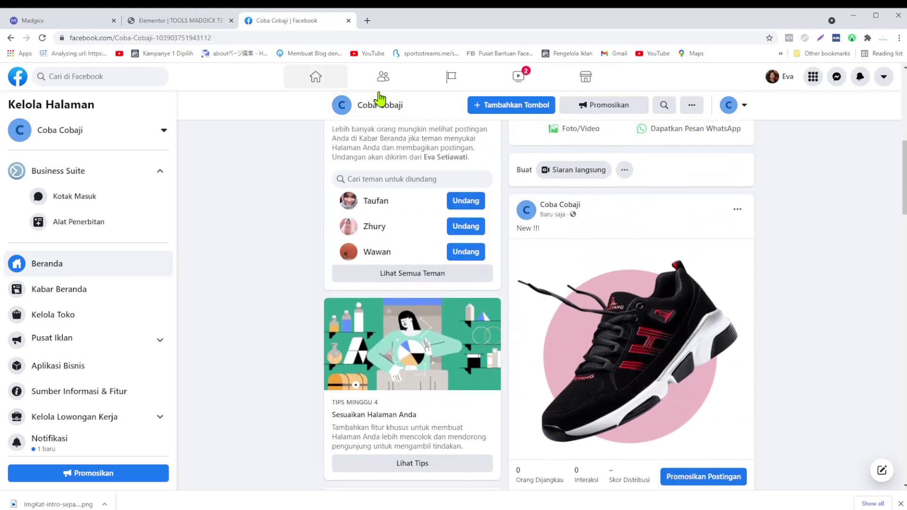
# Step: Open Facebook Ads Manager and create a new campaign with the Konversi objective
pyautogui.click(812, 80)
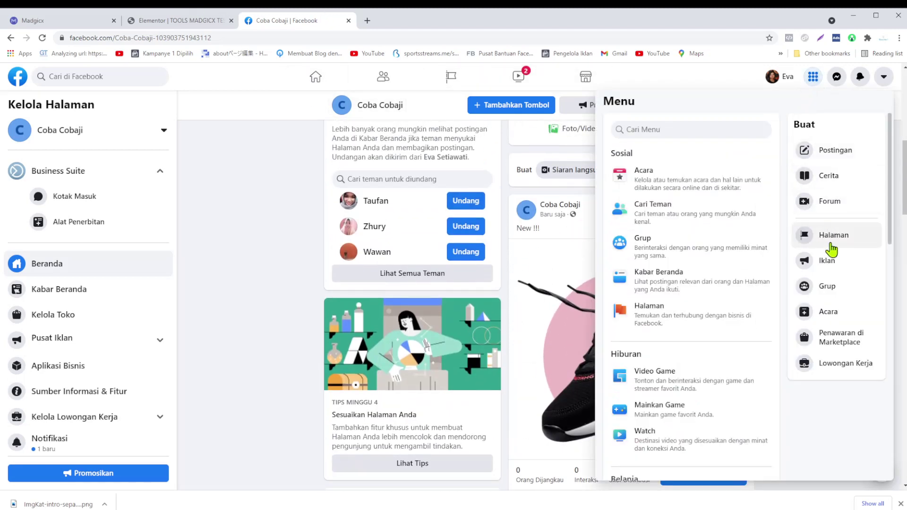
pyautogui.click(822, 260)
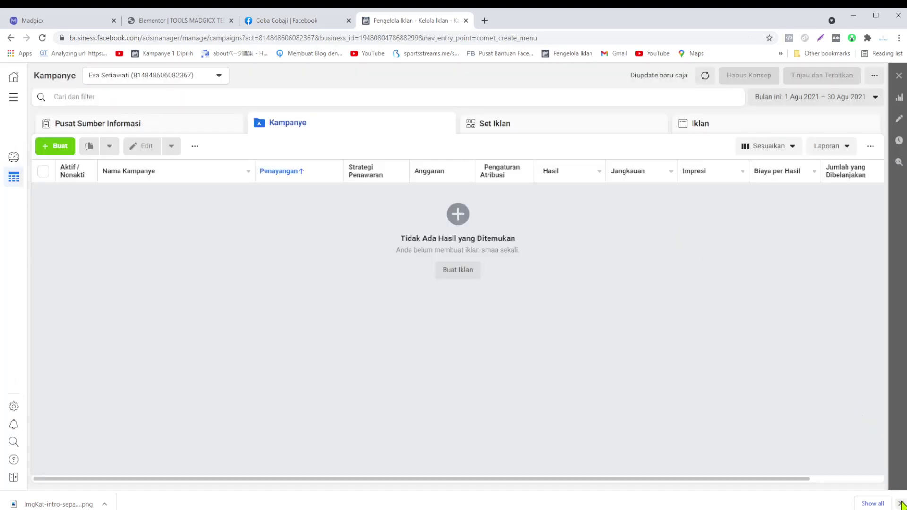
pyautogui.click(901, 504)
pyautogui.click(66, 150)
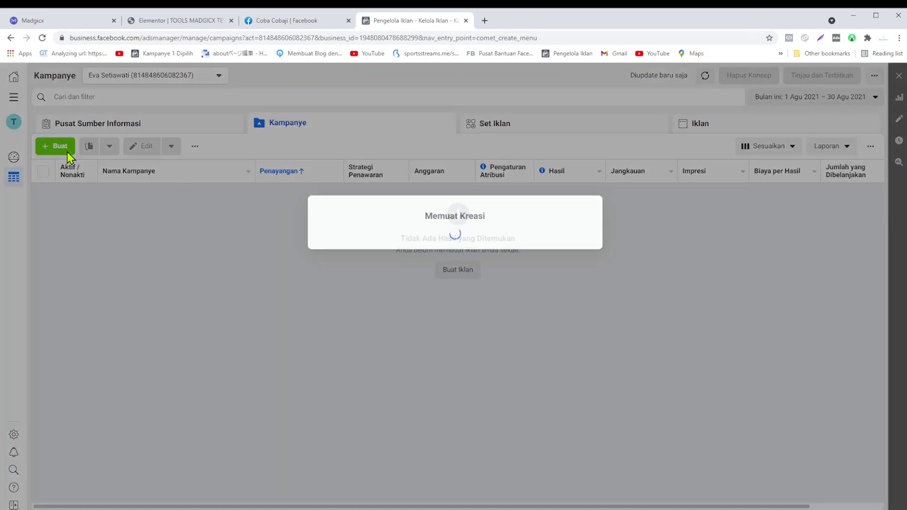
pyautogui.click(537, 213)
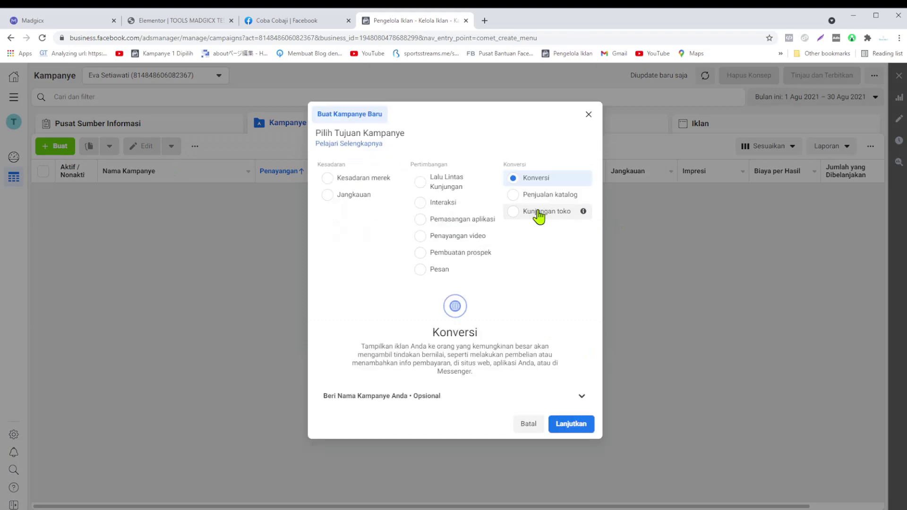
pyautogui.click(584, 425)
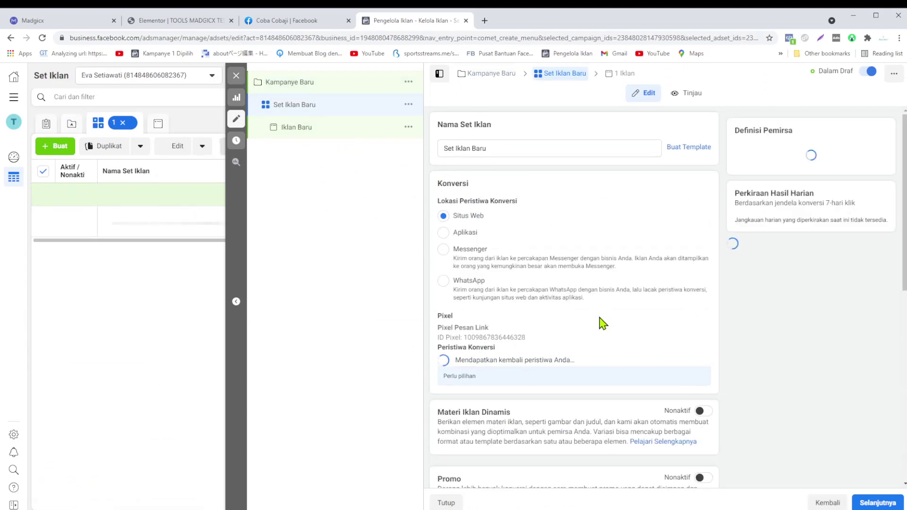
# Step: Set the new ad set's pixel conversion event to Pembelian
pyautogui.scroll(-3, 600, 319)
pyautogui.click(515, 216)
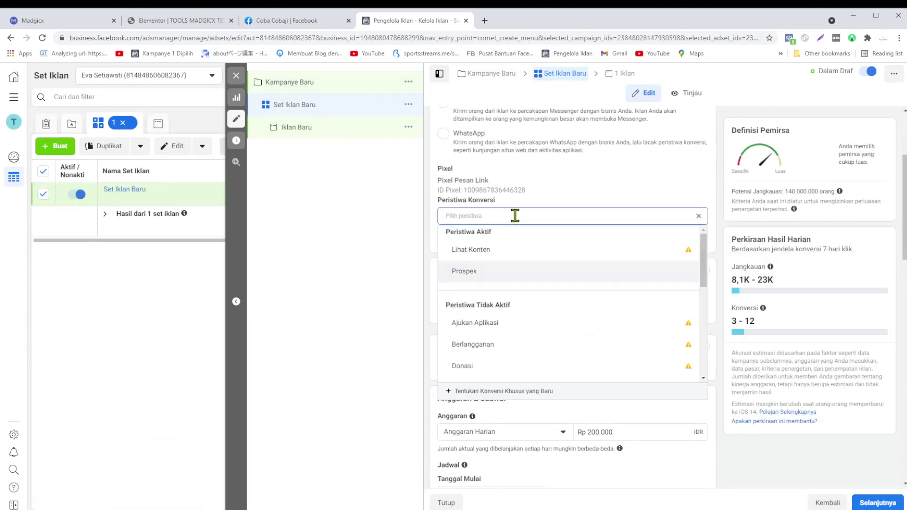
pyautogui.scroll(-5, 524, 325)
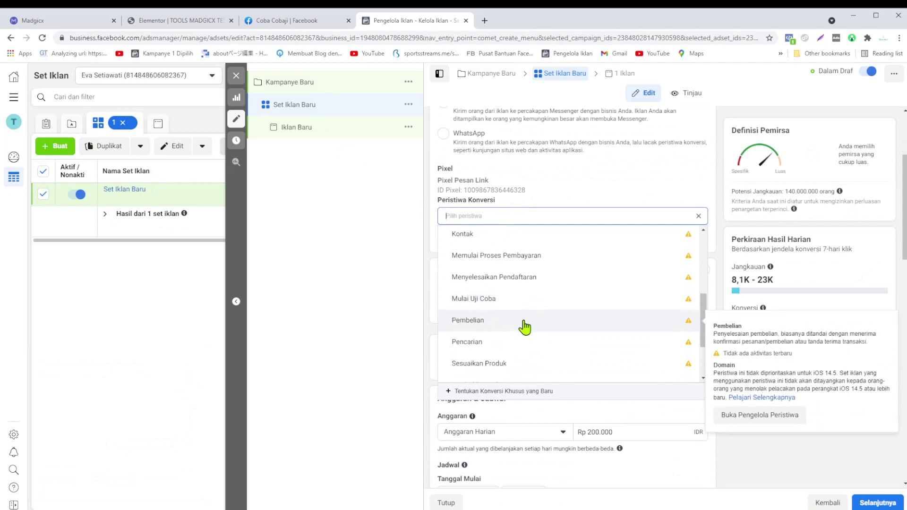
pyautogui.scroll(-1, 480, 289)
pyautogui.click(486, 303)
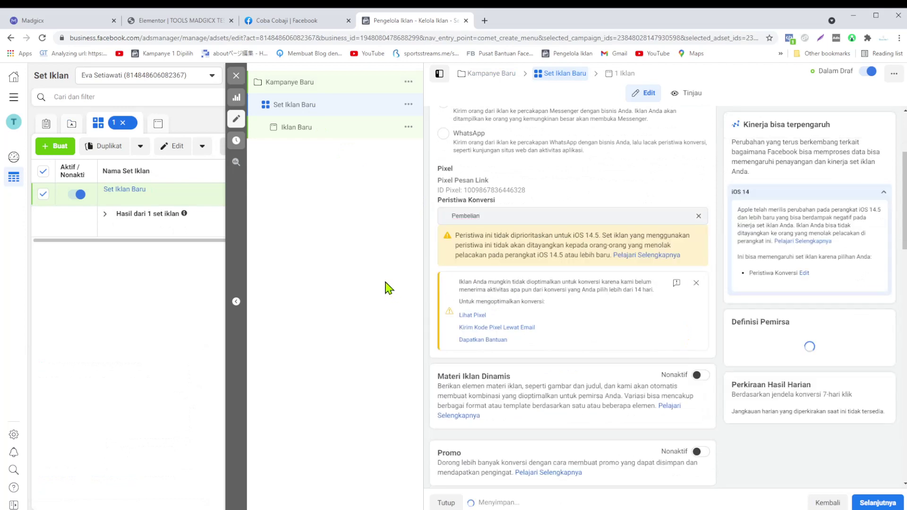
# Step: Set the new ad's setup to Gunakan postingan yang ada and check which page posts can be selected
pyautogui.click(306, 129)
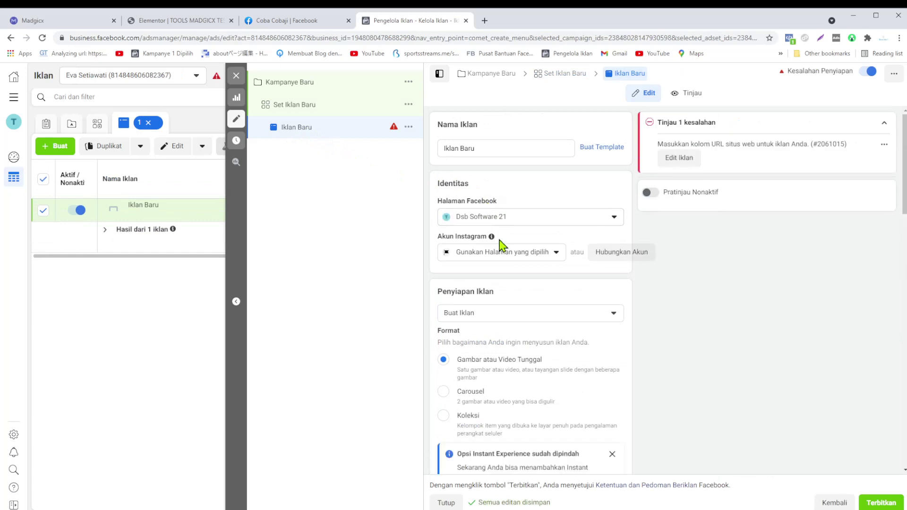
pyautogui.click(514, 320)
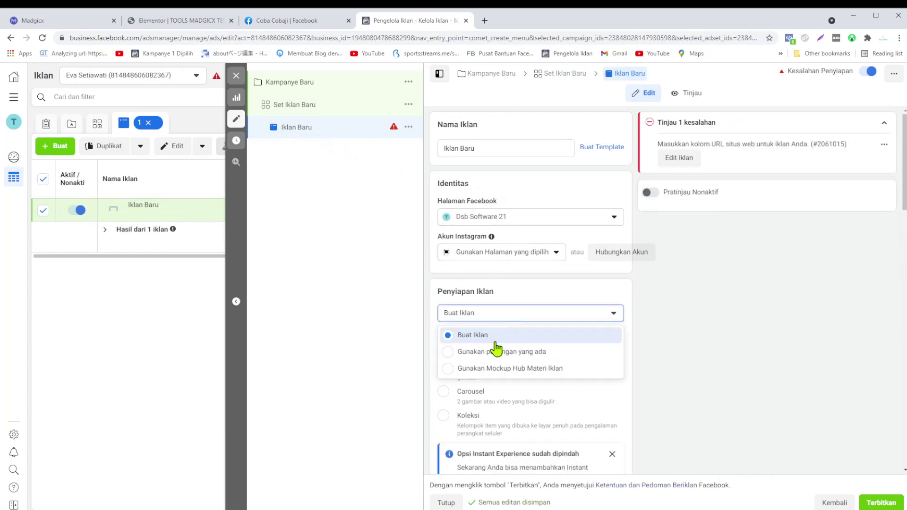
pyautogui.click(500, 352)
pyautogui.scroll(-2, 491, 324)
pyautogui.click(487, 307)
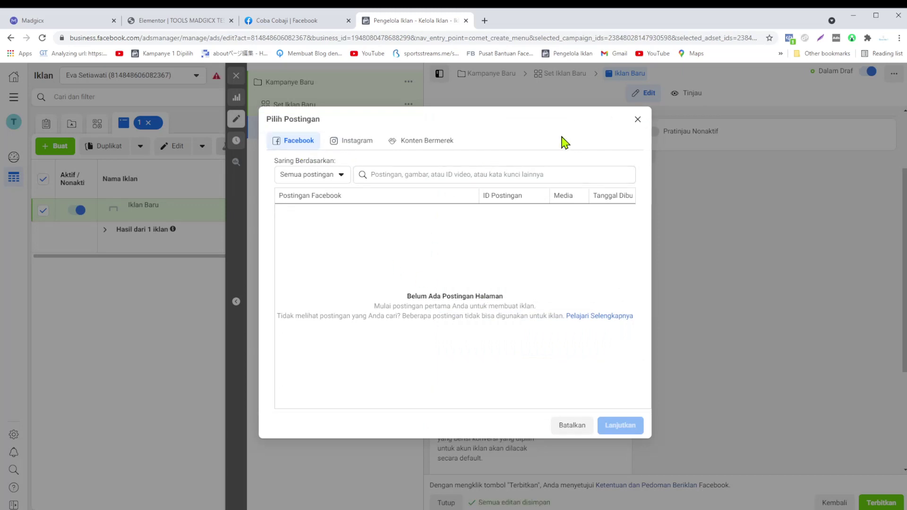
pyautogui.click(634, 119)
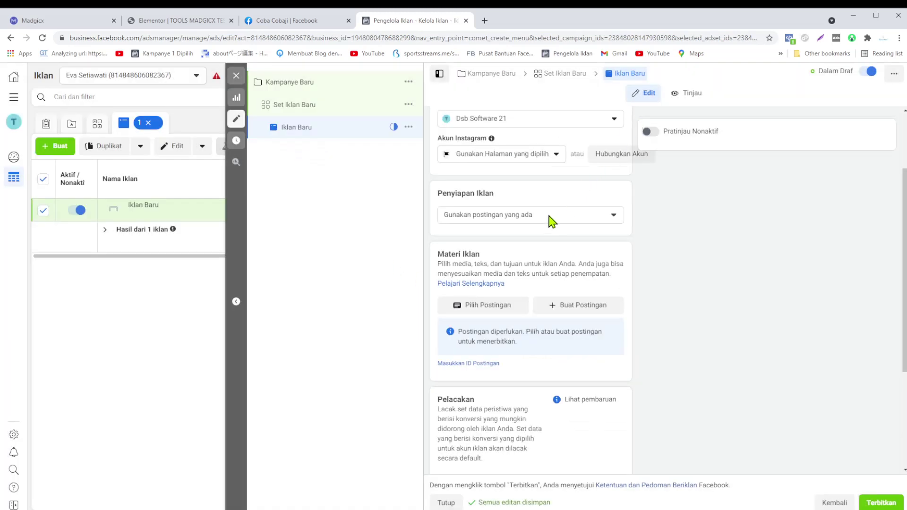
# Step: Change the ad's Facebook page to Coba Cobaji and use its "New !!!" shoe post as the ad creative
pyautogui.click(518, 121)
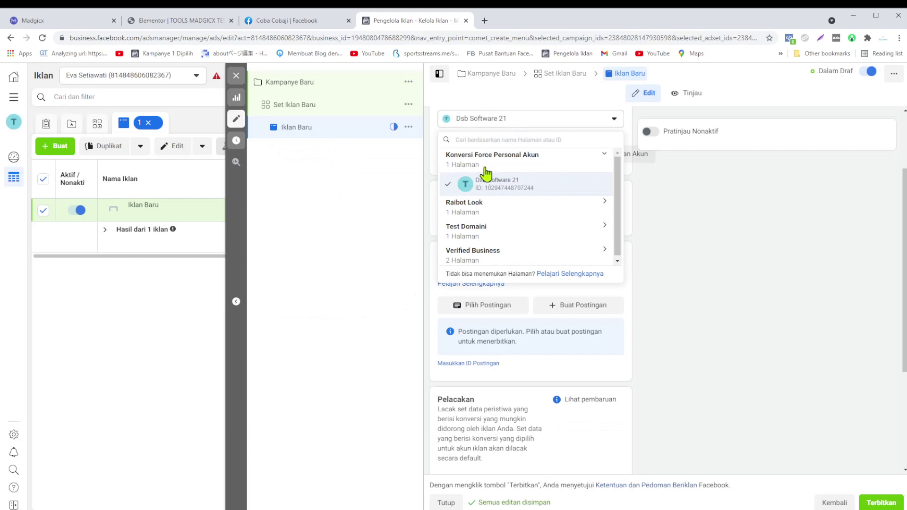
pyautogui.click(487, 234)
pyautogui.click(492, 259)
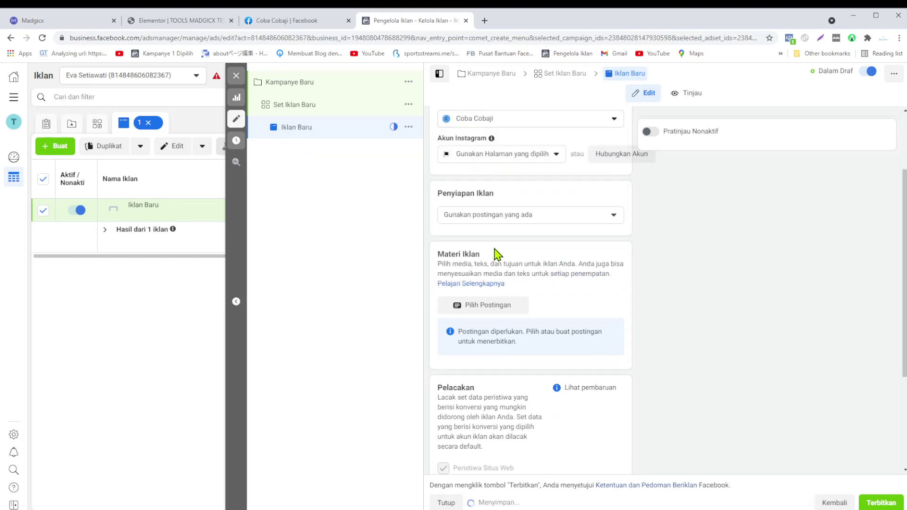
pyautogui.scroll(2, 506, 247)
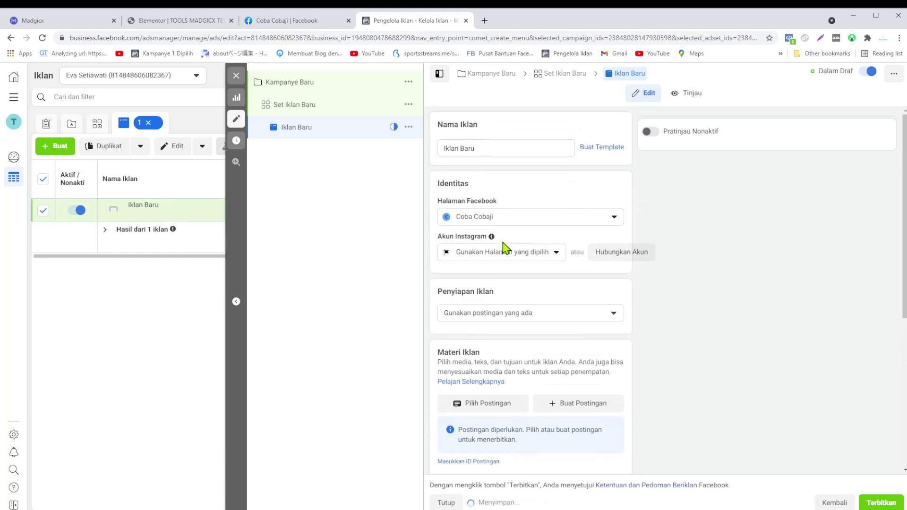
pyautogui.click(494, 404)
pyautogui.click(320, 233)
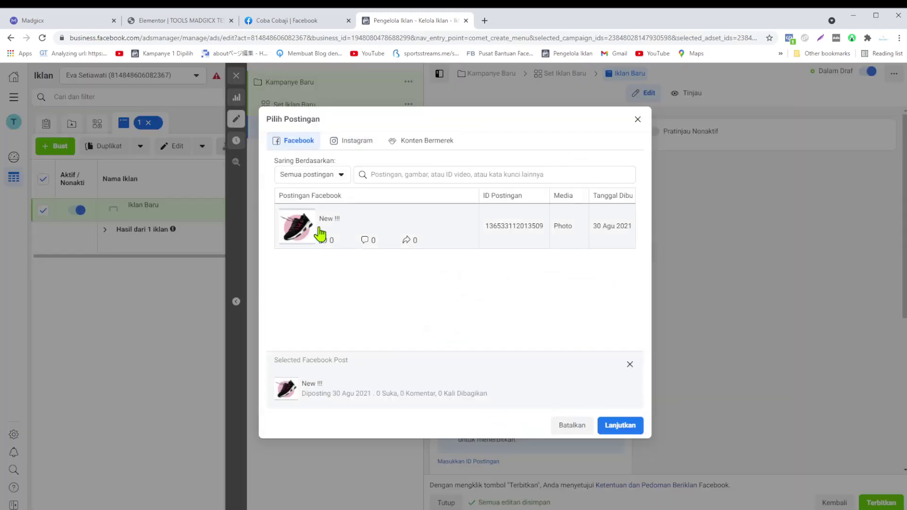
pyautogui.click(626, 428)
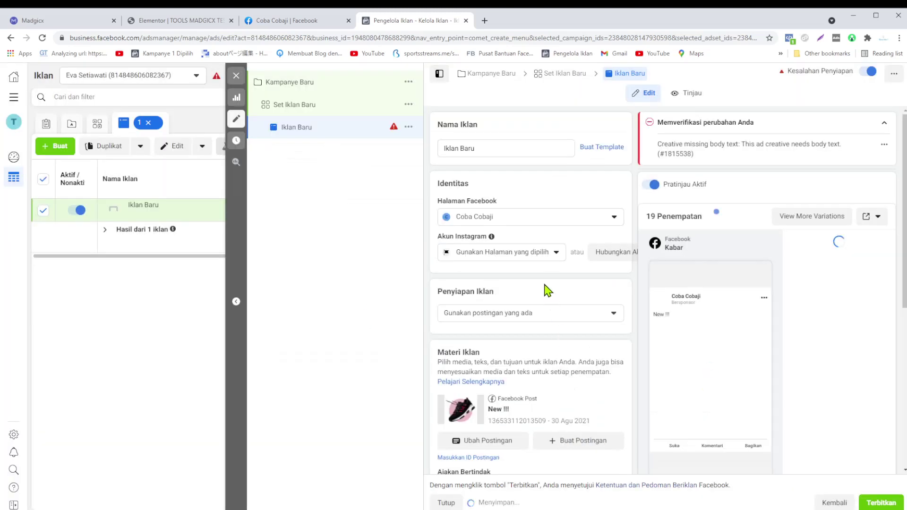
# Step: Exit Elementor to the WordPress page editor and copy the permalink of the TOOLS MADGICX TEST page
pyautogui.click(183, 23)
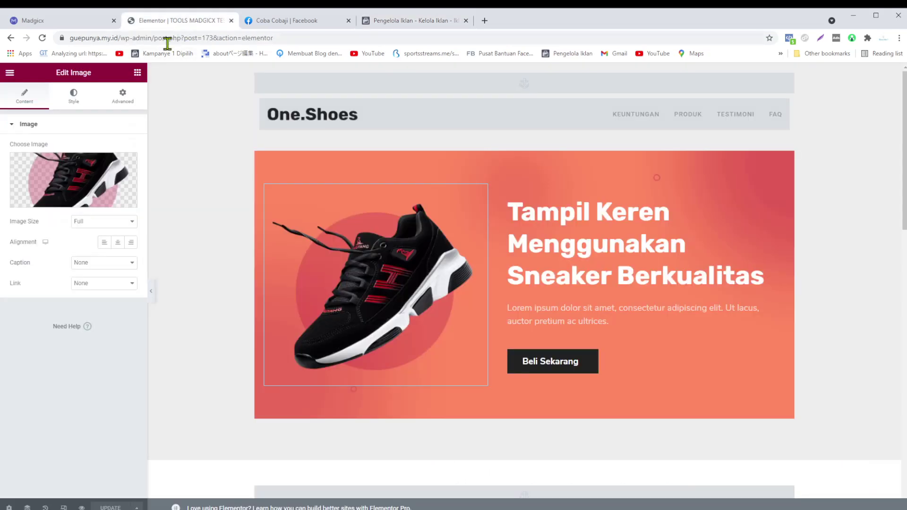
pyautogui.press('F5')
pyautogui.click(10, 72)
pyautogui.click(45, 241)
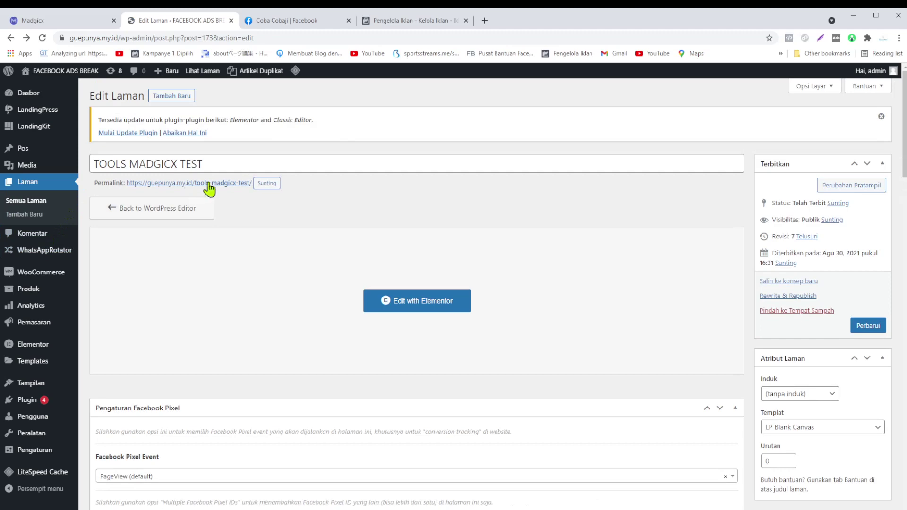
pyautogui.click(210, 185)
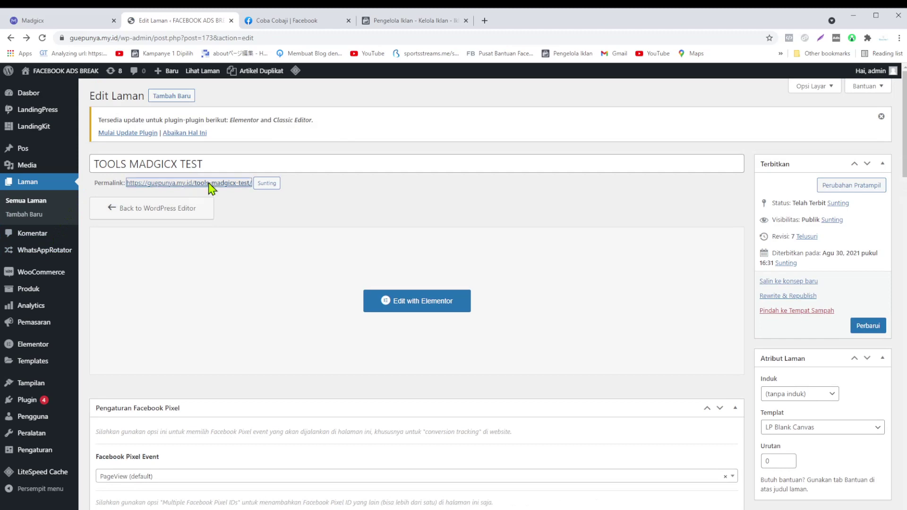
pyautogui.click(402, 21)
pyautogui.scroll(-4, 456, 316)
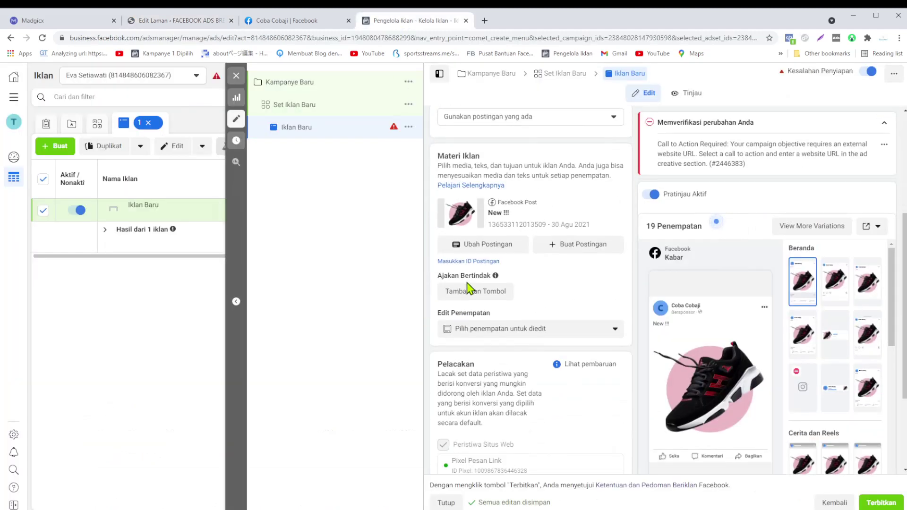
pyautogui.click(470, 296)
pyautogui.click(432, 258)
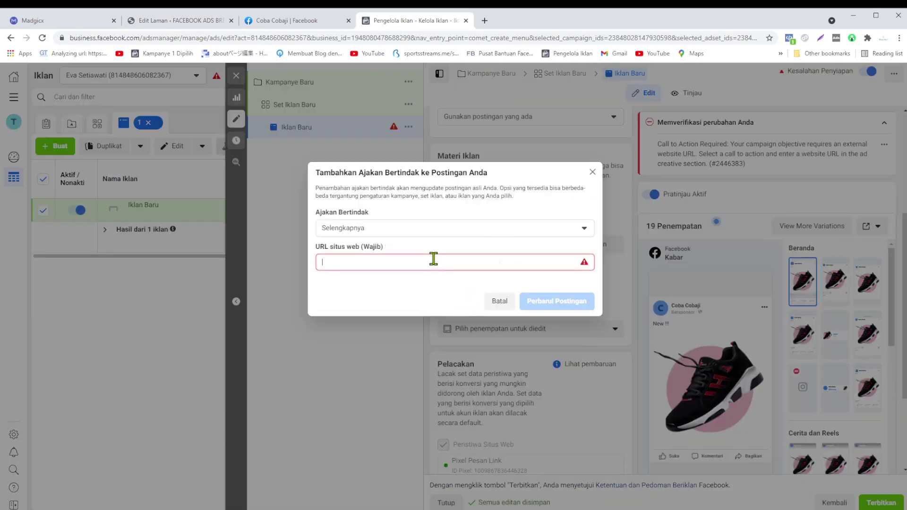
pyautogui.write('https://guepunya.my.id/tools-madgicx-test')
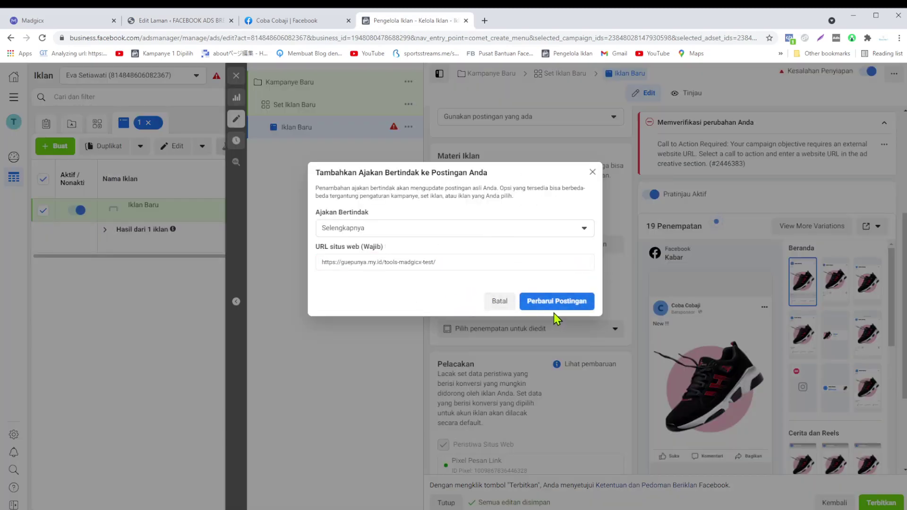
pyautogui.click(555, 304)
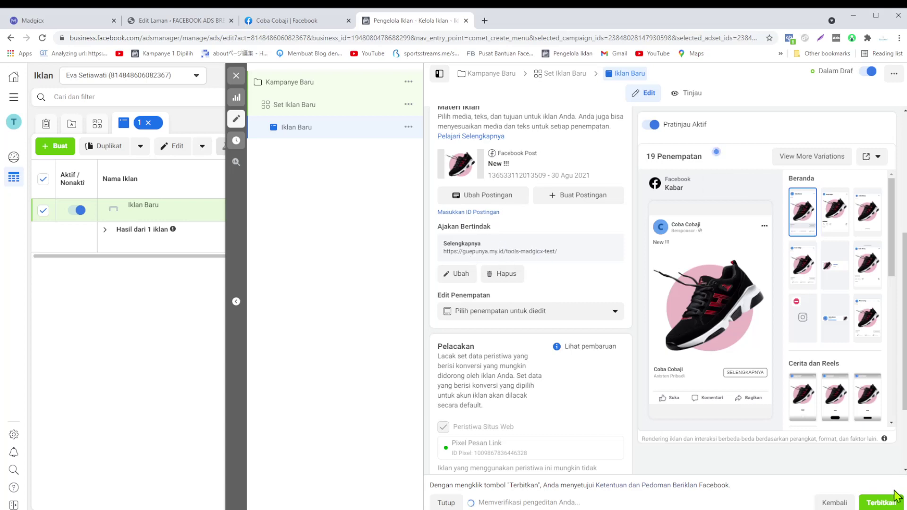
# Step: Publish the campaign, ad set and ad, reloading Ads Manager and publishing again, and close the editor
pyautogui.click(868, 499)
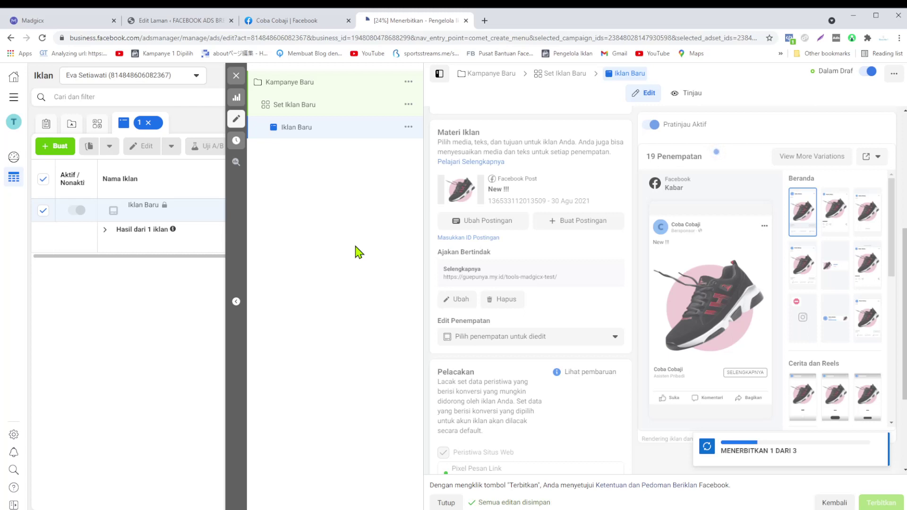
pyautogui.click(42, 38)
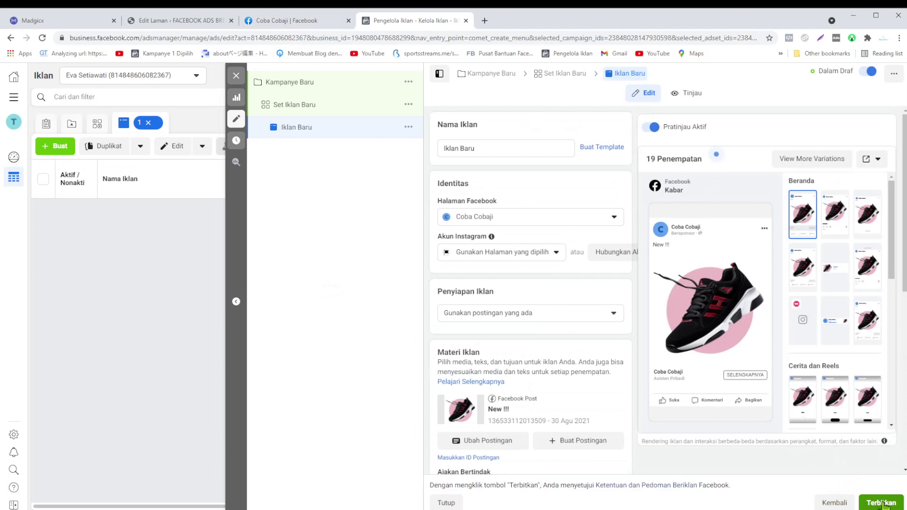
pyautogui.click(881, 503)
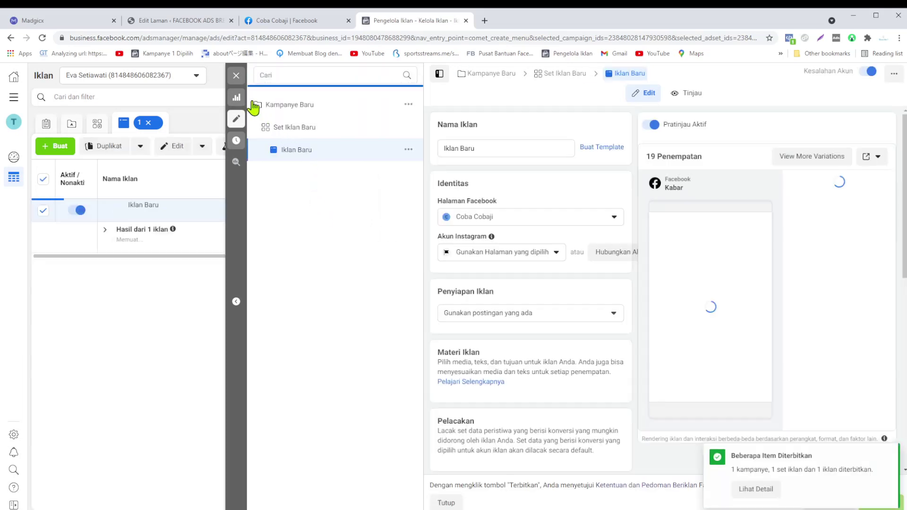
pyautogui.click(235, 77)
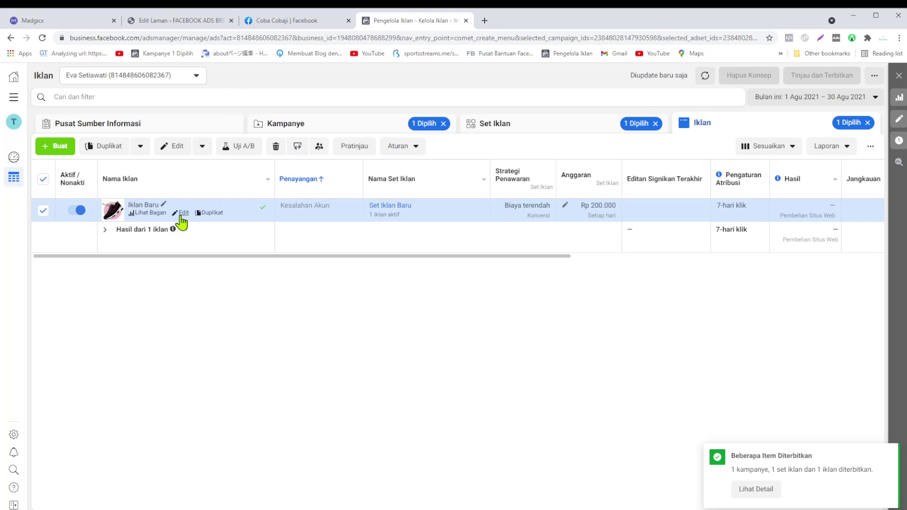
# Step: Reopen the published ad for editing and copy its ad ID
pyautogui.click(182, 214)
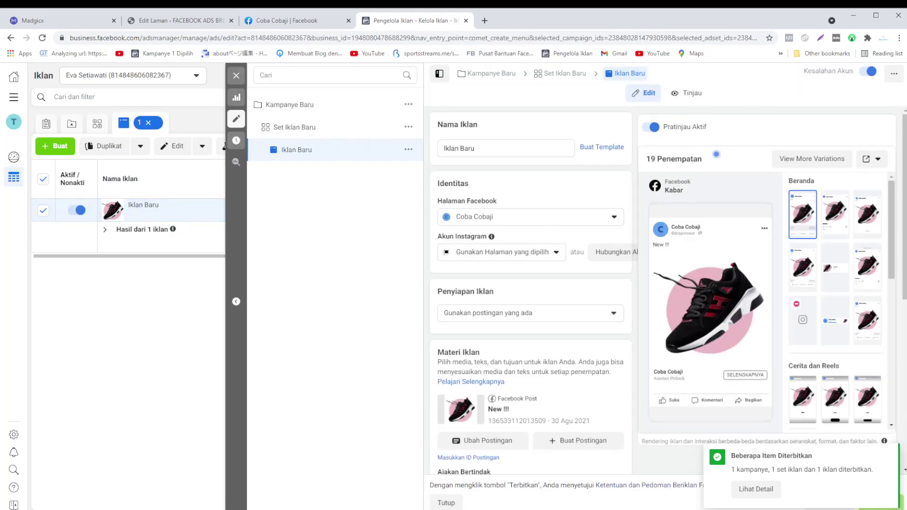
pyautogui.click(894, 80)
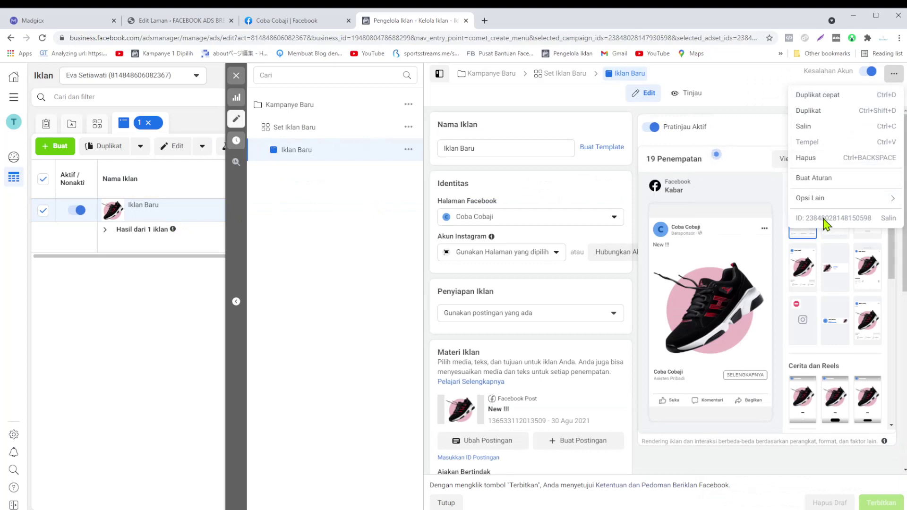
pyautogui.click(888, 219)
# Step: Switch to Madgicx, open the Audience Launcher and show only the Prospecting Lookalike audiences
pyautogui.click(66, 26)
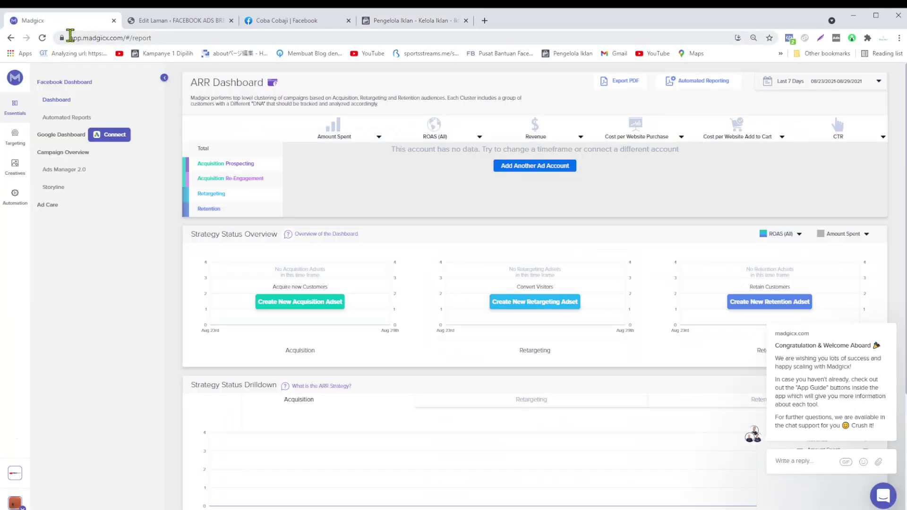
pyautogui.click(19, 143)
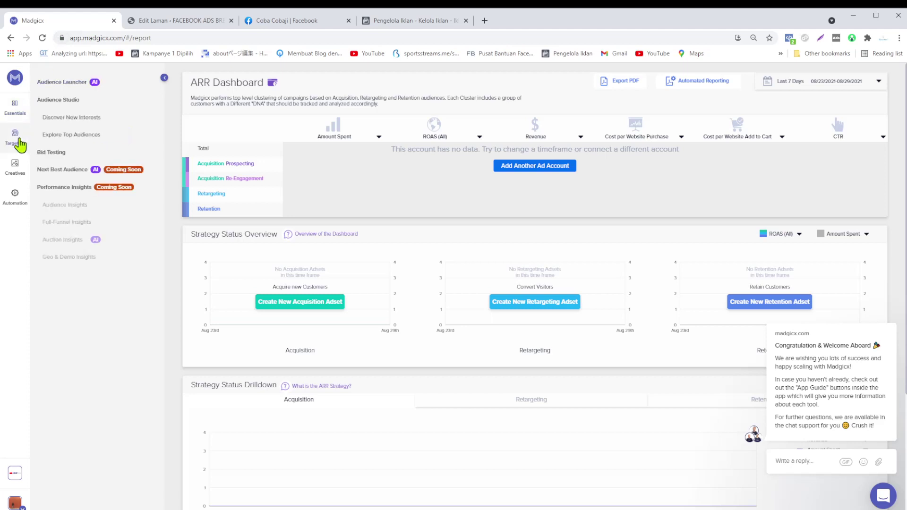
pyautogui.click(54, 84)
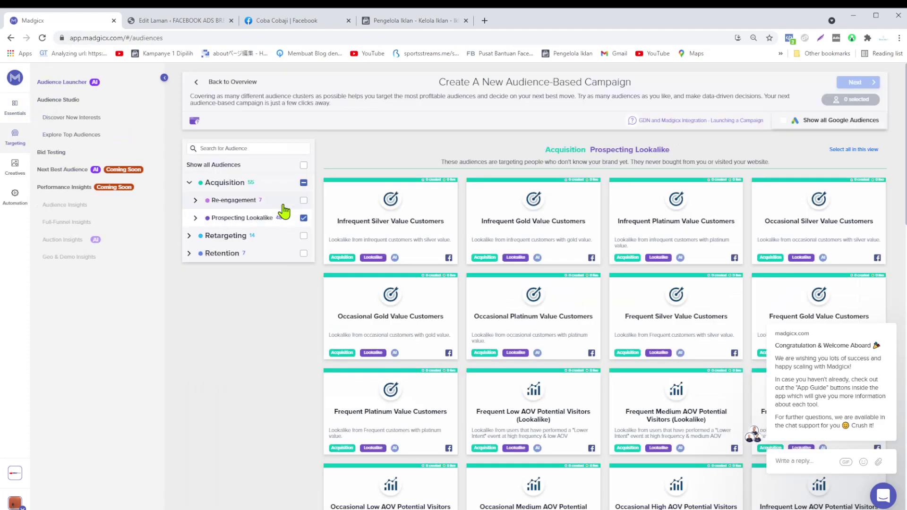
pyautogui.click(302, 219)
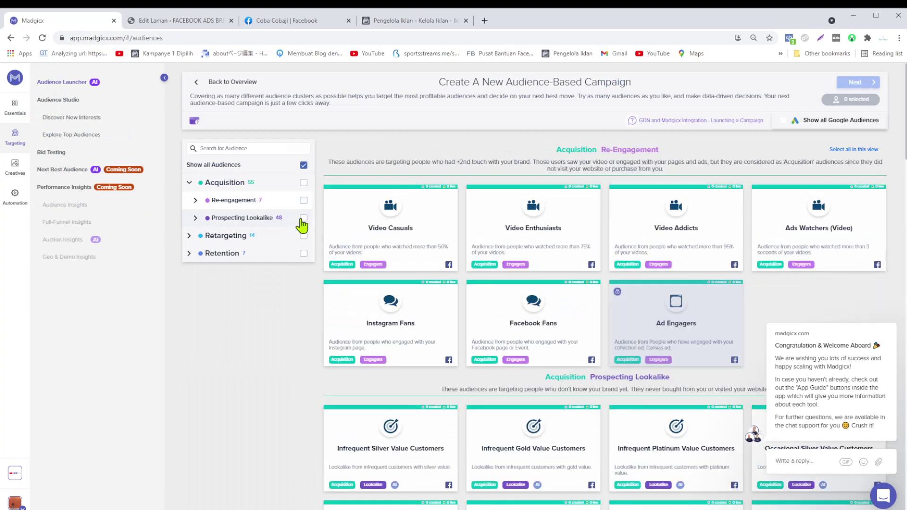
pyautogui.click(304, 218)
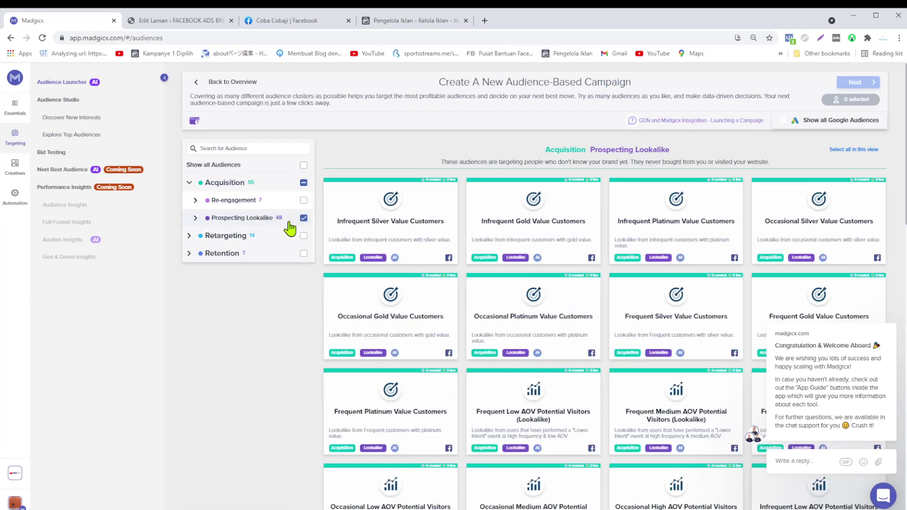
# Step: Select the Frequent, Occasional and Infrequent Platinum Value Customers lookalike audiences for the new campaign
pyautogui.scroll(-1, 385, 240)
pyautogui.scroll(-1, 388, 243)
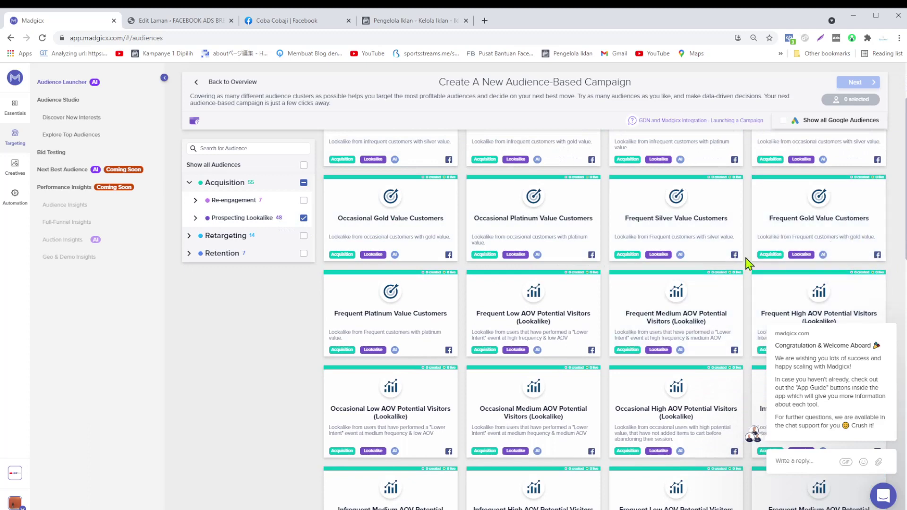
pyautogui.scroll(1, 564, 274)
pyautogui.scroll(1, 561, 290)
pyautogui.scroll(-2, 808, 281)
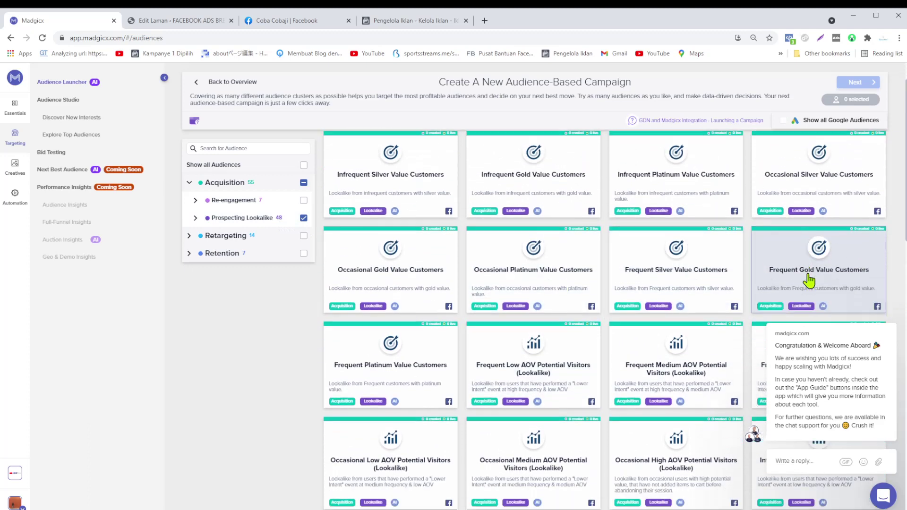
pyautogui.click(399, 334)
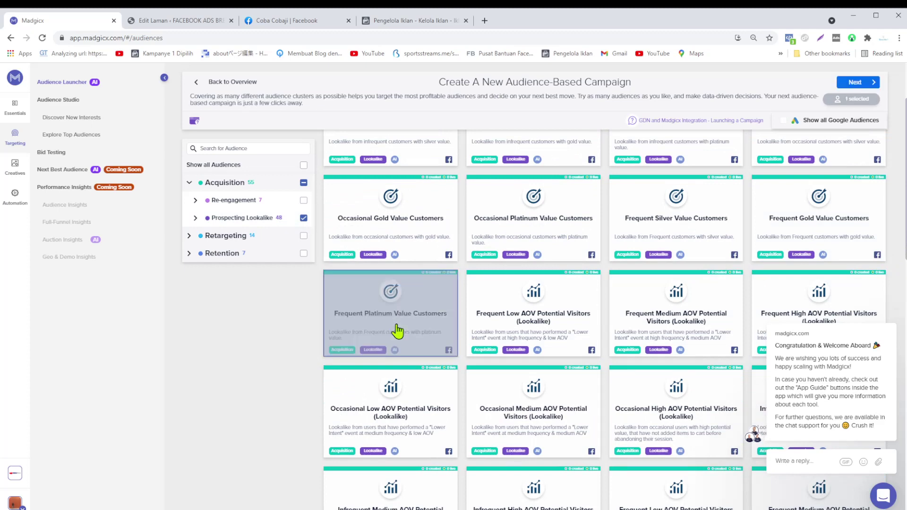
pyautogui.click(538, 248)
pyautogui.scroll(1, 548, 255)
pyautogui.scroll(1, 553, 259)
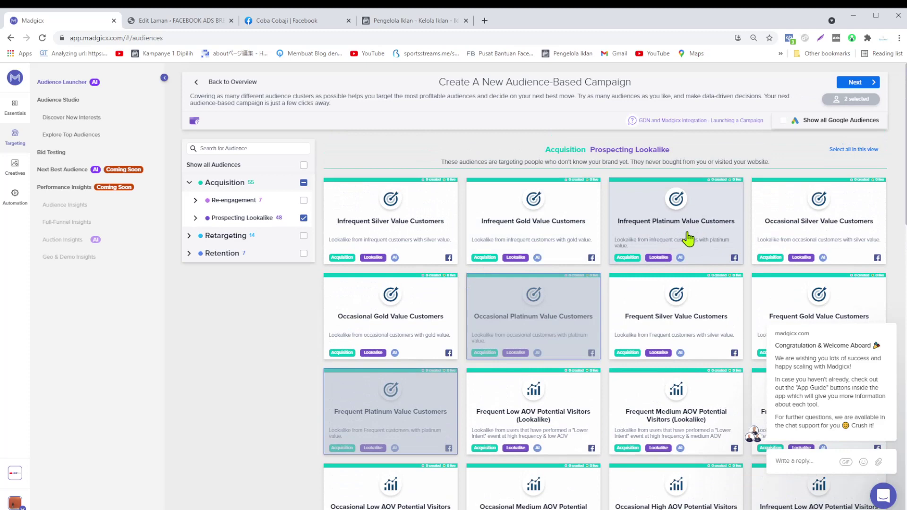
pyautogui.click(685, 215)
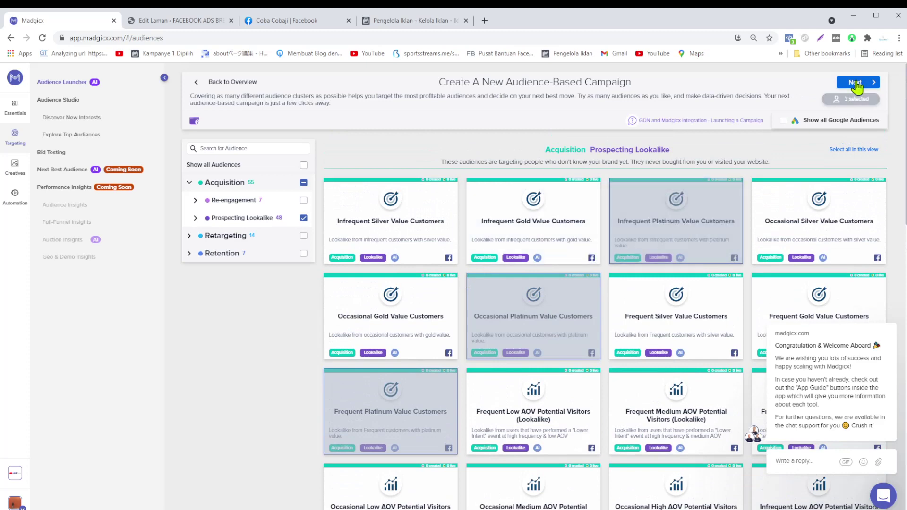
# Step: Enable CBO for the Acquisition Prospecting Lookalike campaign with a budget of 100000 IDR and continue to the ad creative selection
pyautogui.click(856, 84)
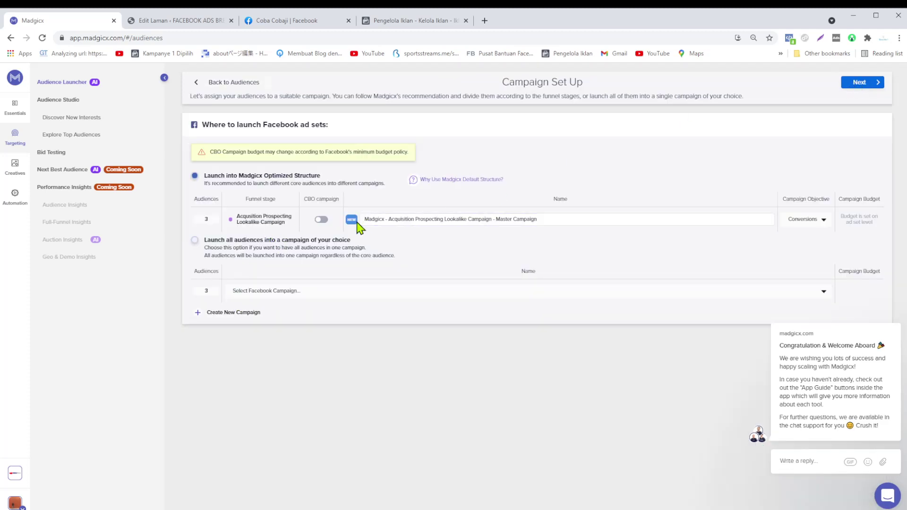
pyautogui.click(320, 220)
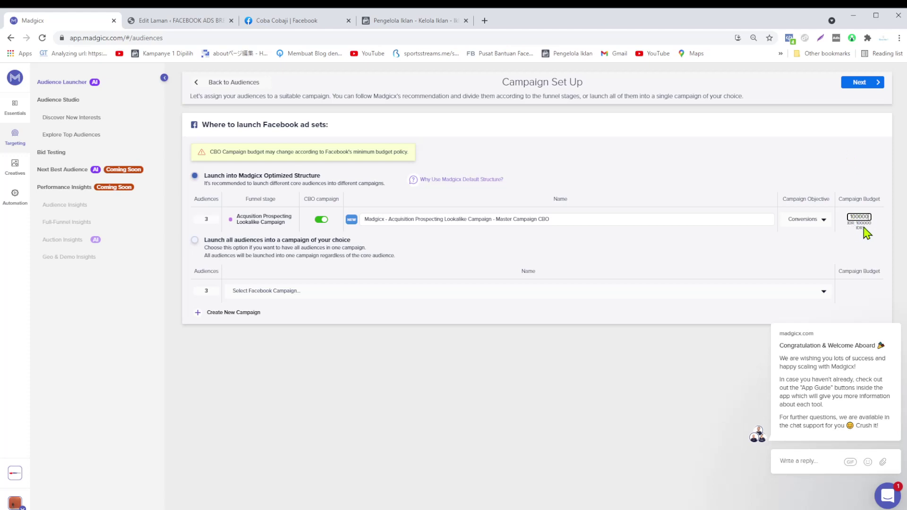
pyautogui.click(859, 83)
pyautogui.scroll(-1, 390, 263)
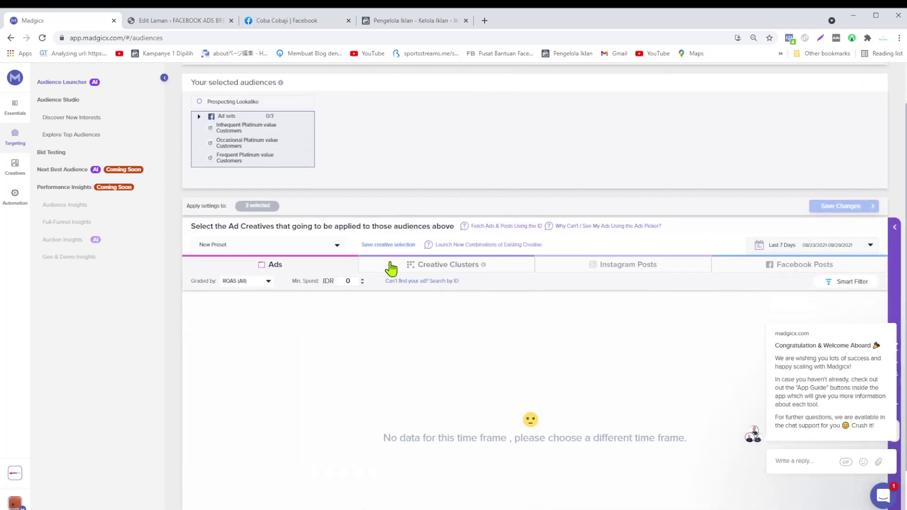
# Step: Add the published shoe ad to the creative set by its copied ad ID and save the creative selection
pyautogui.click(418, 282)
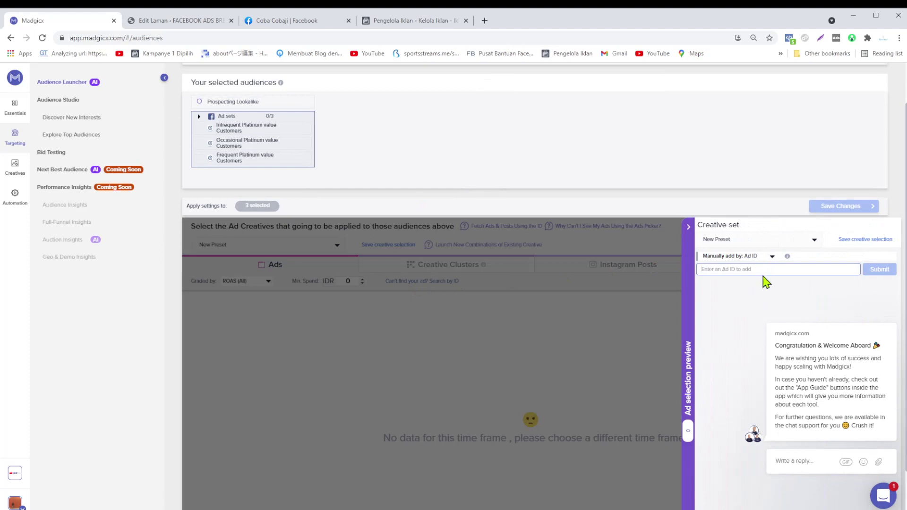
pyautogui.hotkey('ctrl', 'v')
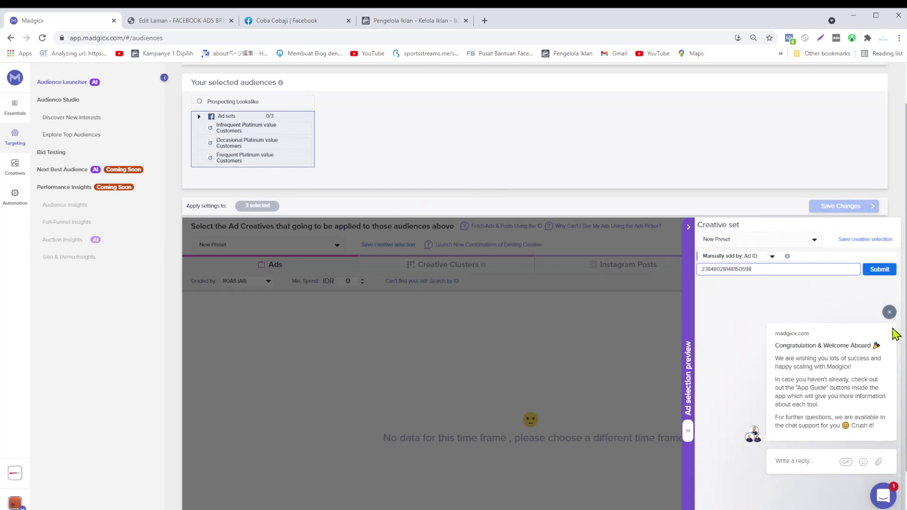
pyautogui.click(889, 313)
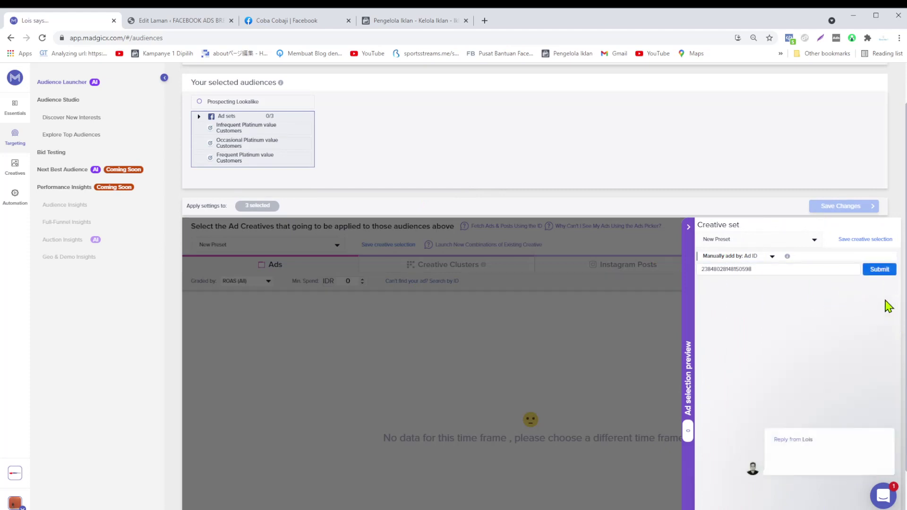
pyautogui.click(879, 271)
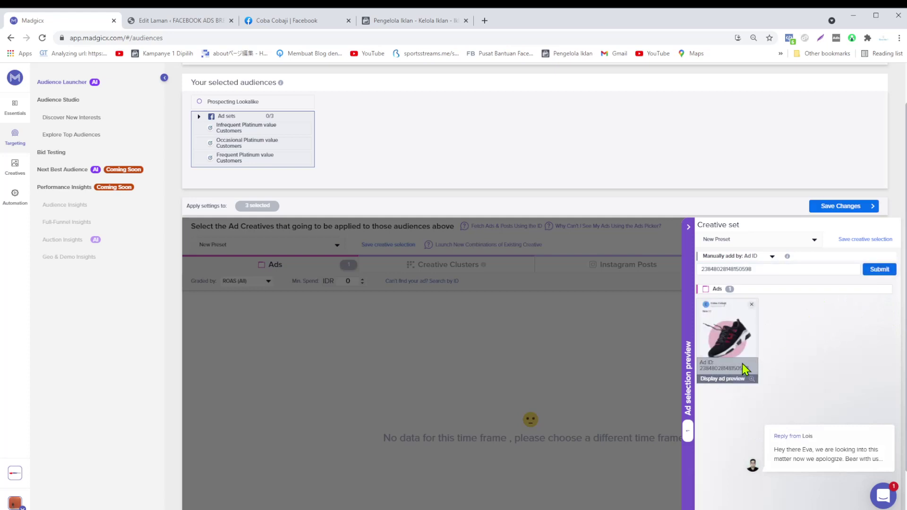
pyautogui.click(879, 270)
pyautogui.click(855, 207)
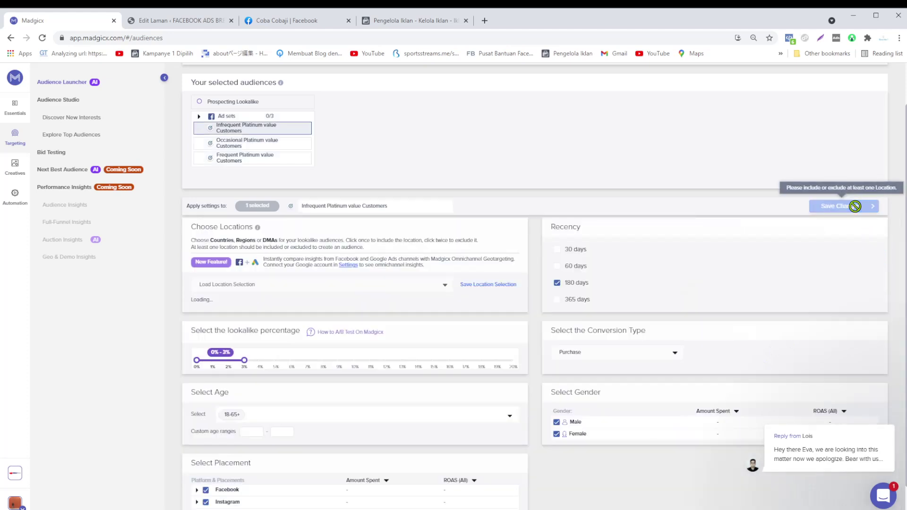
# Step: Include Indonesia as the location for the Infrequent Platinum Value Customers audience
pyautogui.scroll(-1, 431, 313)
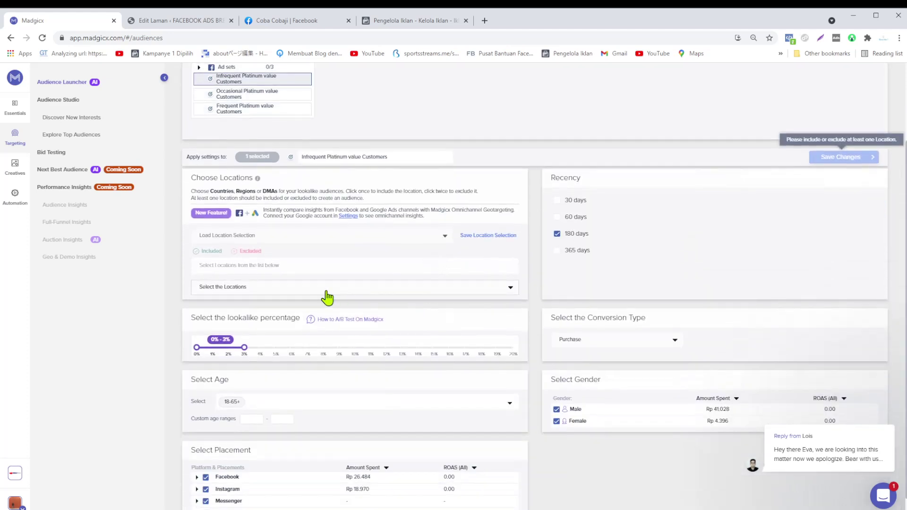
pyautogui.click(318, 289)
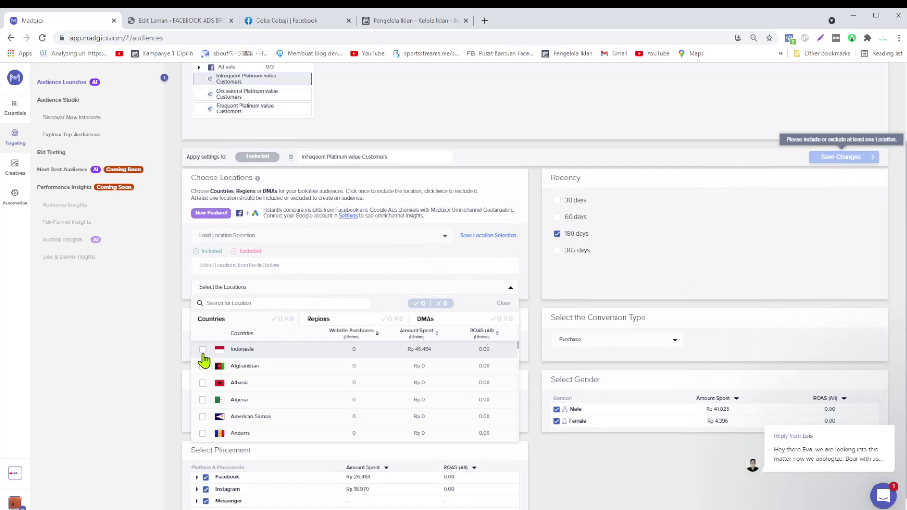
pyautogui.click(203, 349)
pyautogui.click(137, 343)
pyautogui.scroll(-1, 137, 343)
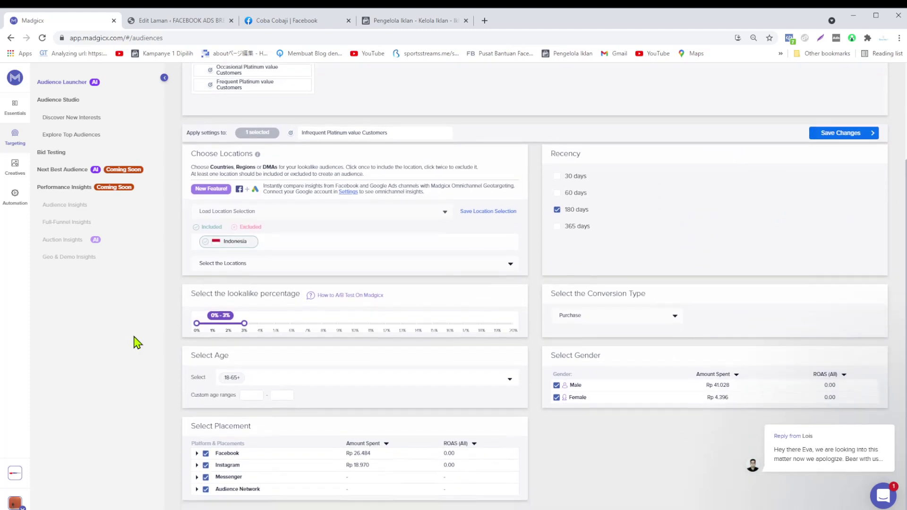
# Step: Set a custom age range of 25-44 for the Infrequent Platinum Value Customers audience and save its settings
pyautogui.click(250, 397)
pyautogui.press('Tab')
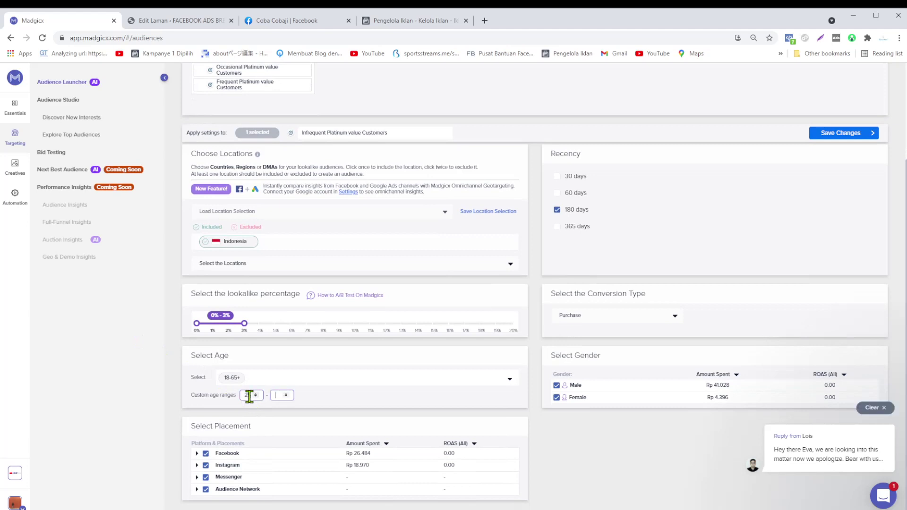
pyautogui.write('25')
pyautogui.press('Tab')
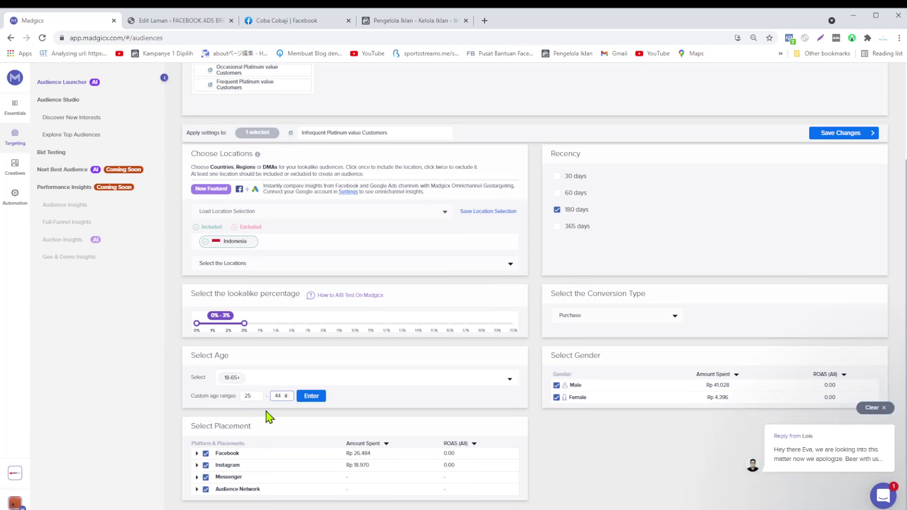
pyautogui.write('44')
pyautogui.click(322, 400)
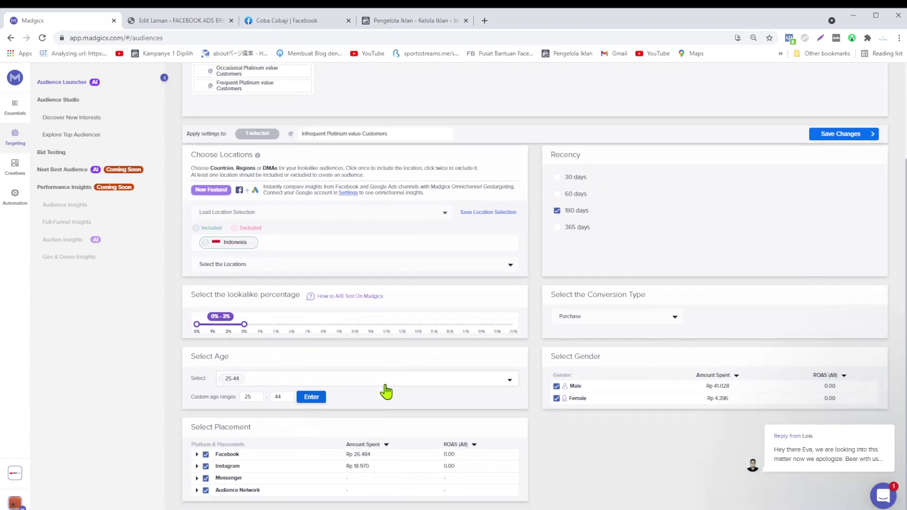
pyautogui.scroll(3, 387, 391)
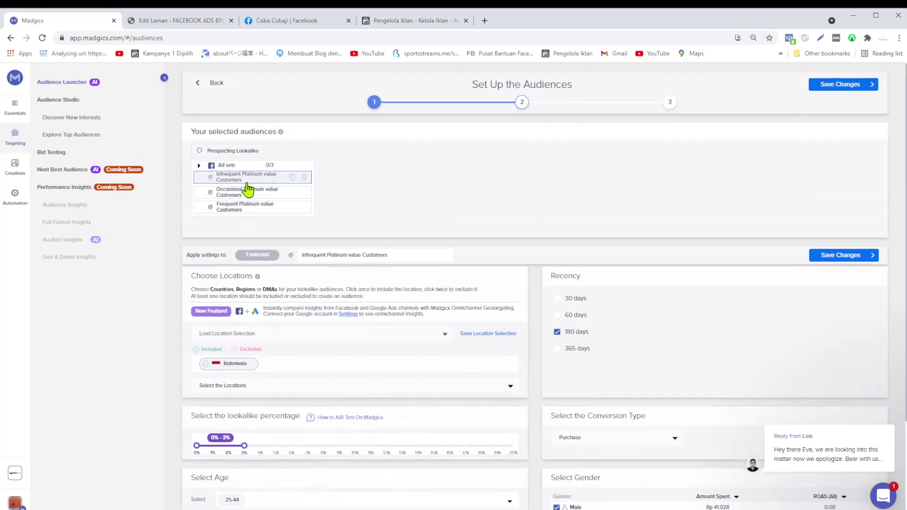
pyautogui.scroll(-3, 340, 435)
pyautogui.scroll(3, 472, 416)
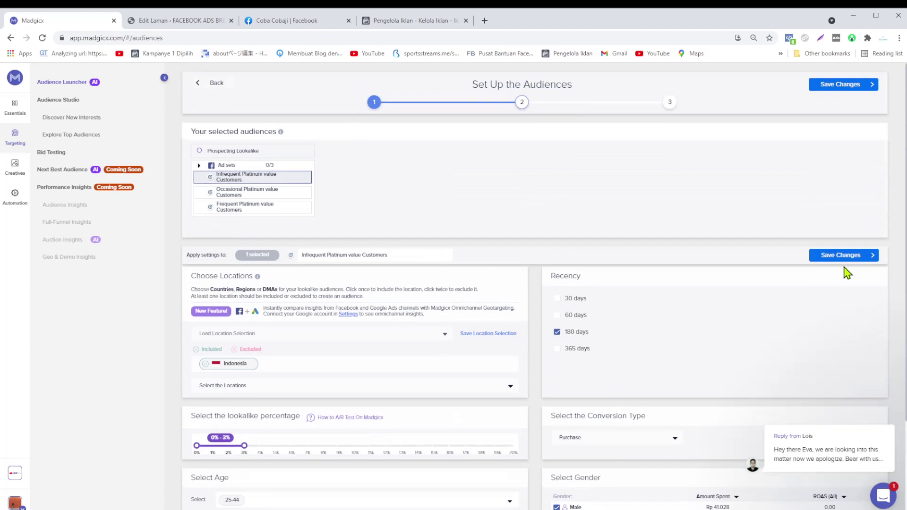
pyautogui.click(844, 257)
# Step: Save the Occasional and Frequent Platinum Value Customers audience settings and launch the campaign immediately
pyautogui.scroll(-3, 702, 346)
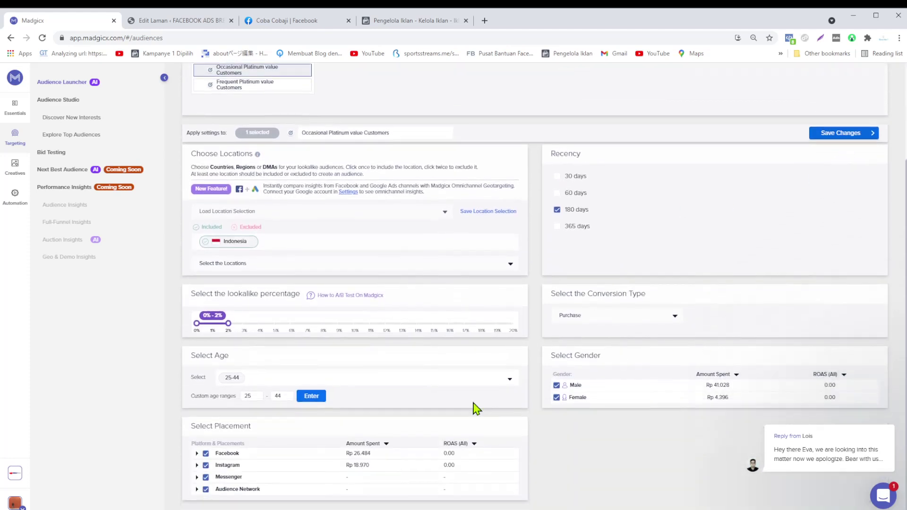
pyautogui.scroll(3, 571, 391)
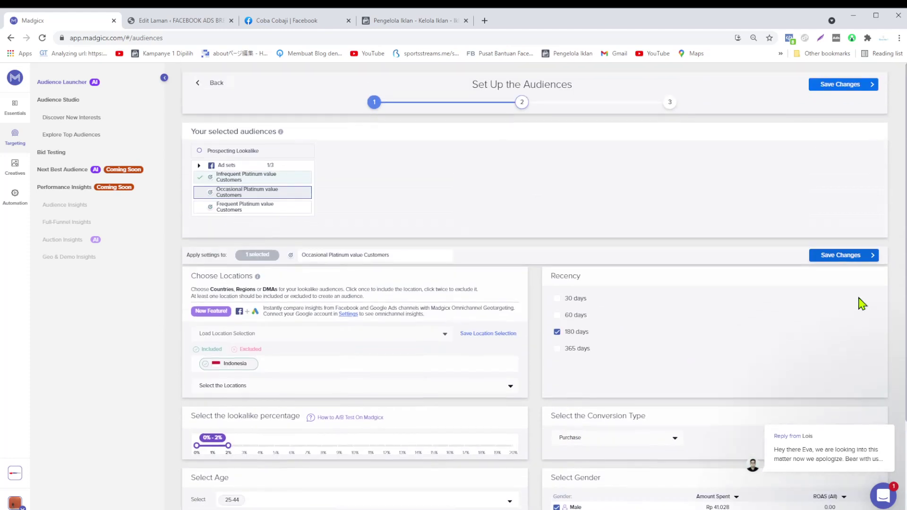
pyautogui.click(840, 255)
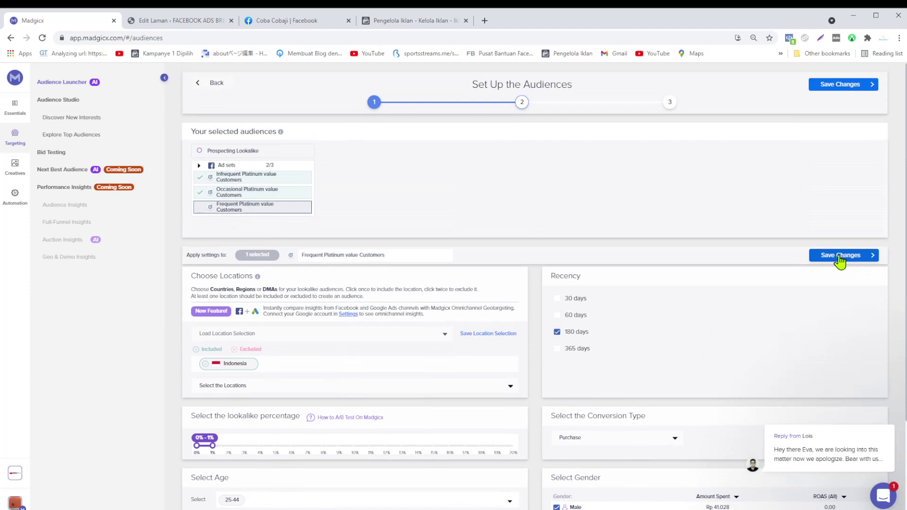
pyautogui.click(839, 256)
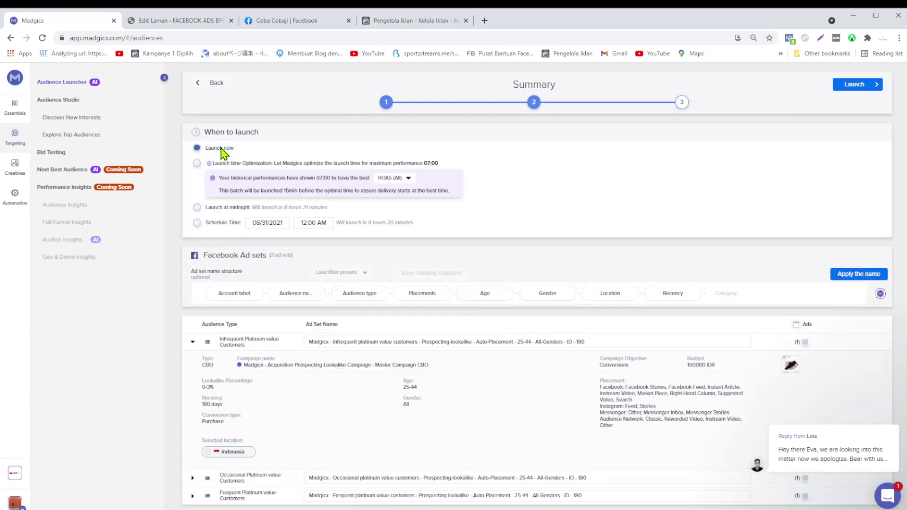
pyautogui.click(854, 86)
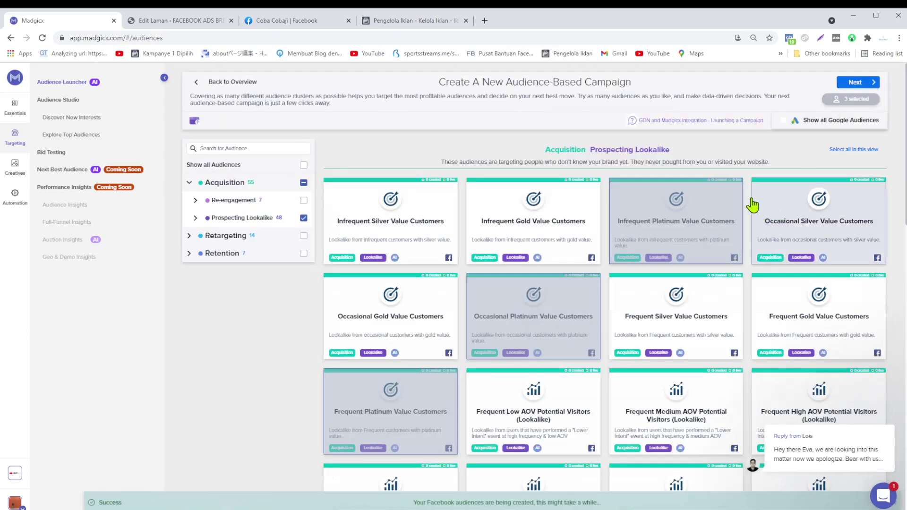
# Step: Switch to Facebook Ads Manager, open the Audiences (Pemirsa) page and examine the audiences created by Madgicx
pyautogui.click(411, 22)
pyautogui.click(236, 75)
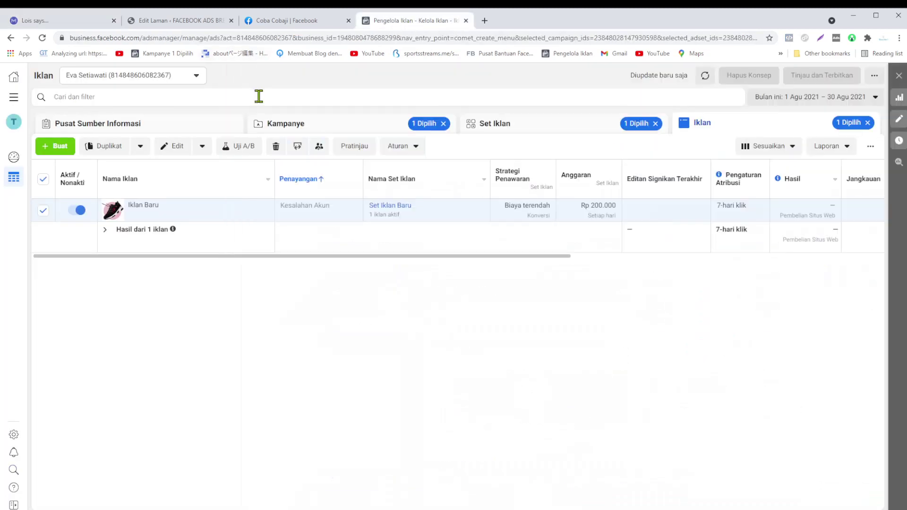
pyautogui.click(14, 97)
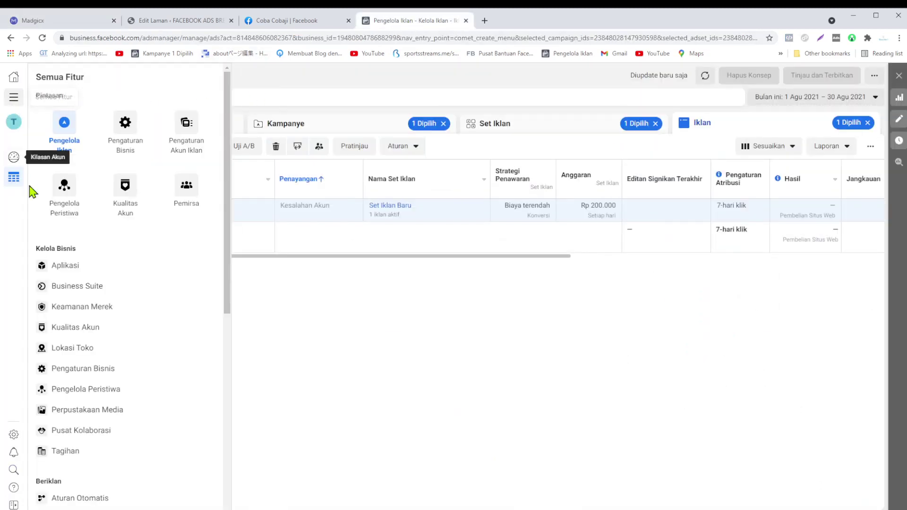
pyautogui.click(189, 193)
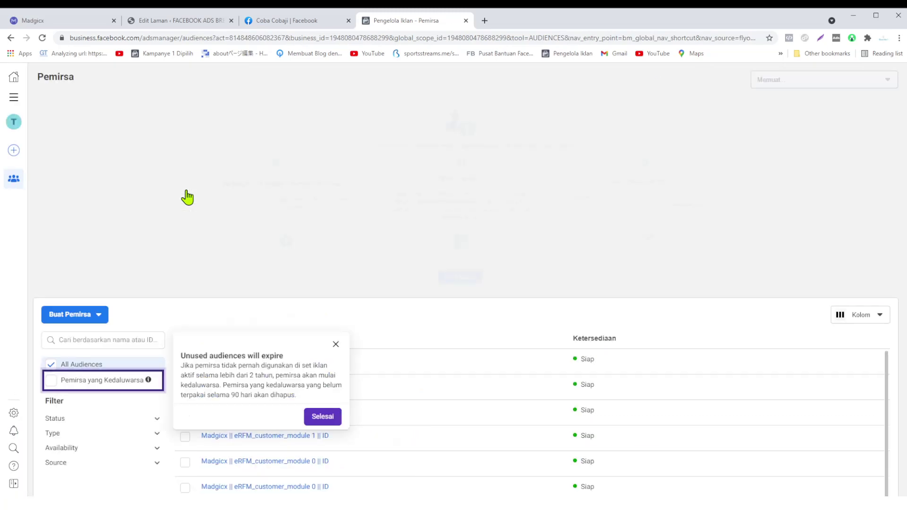
pyautogui.click(323, 416)
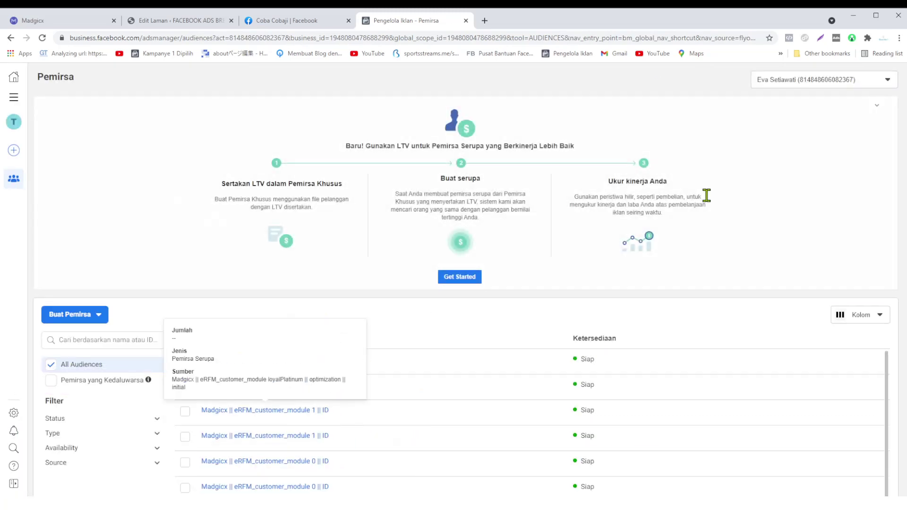
pyautogui.click(876, 111)
pyautogui.scroll(-5, 348, 317)
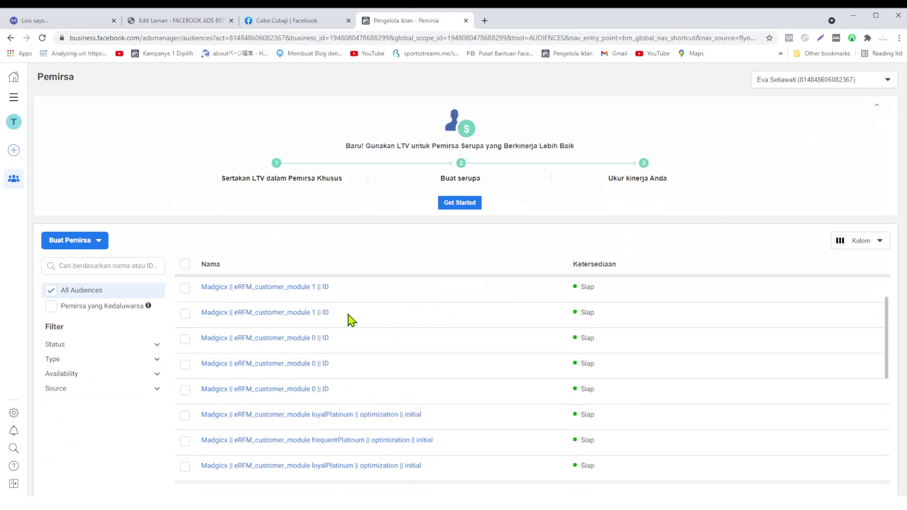
pyautogui.scroll(-4, 456, 413)
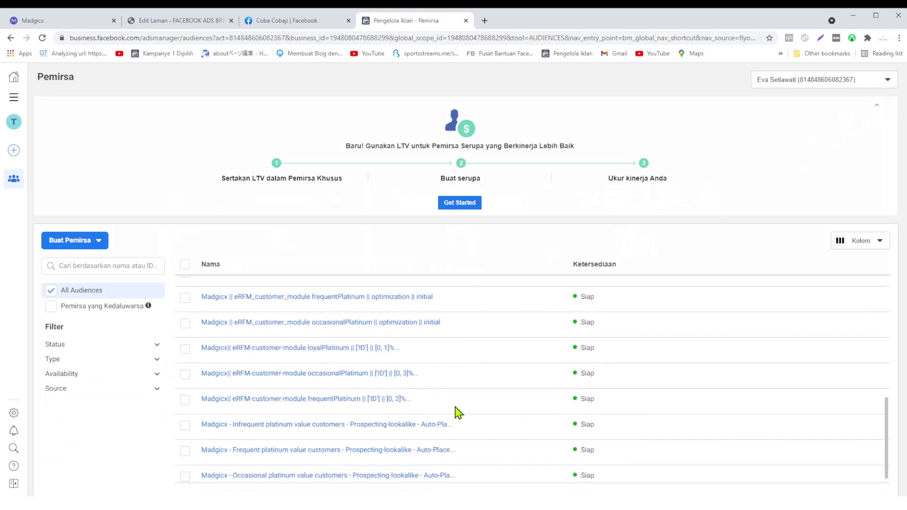
pyautogui.scroll(-1, 572, 419)
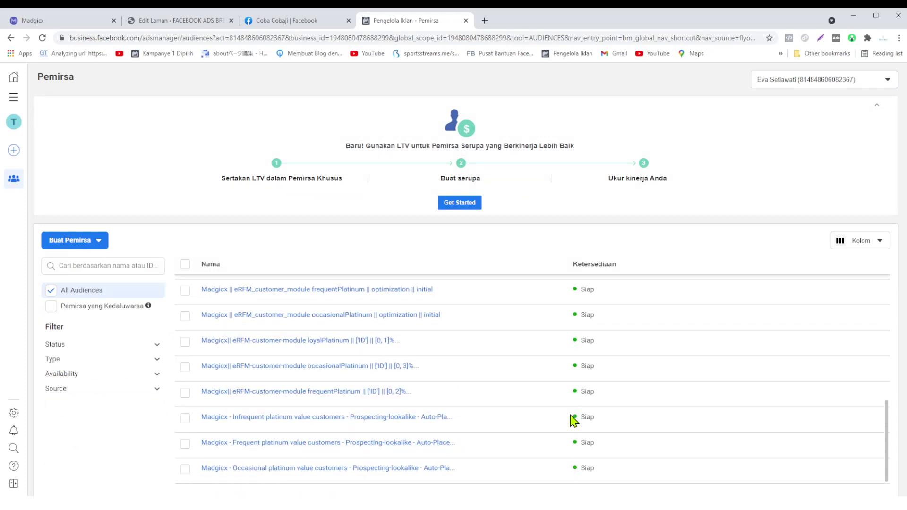
# Step: Open the Madgicx Acquisition Prospecting Lookalike campaign in Ads Manager and examine the audience targeting of its Frequent platinum ad set
pyautogui.click(18, 102)
pyautogui.click(74, 132)
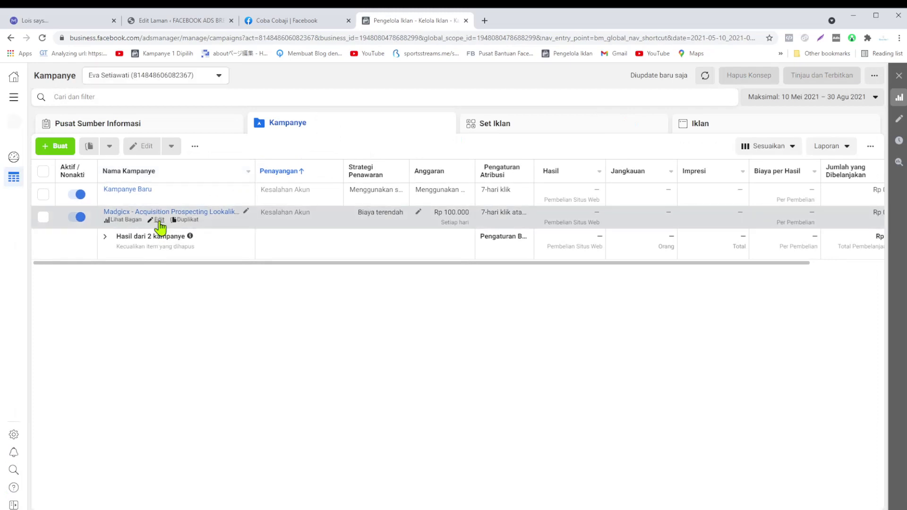
pyautogui.click(159, 220)
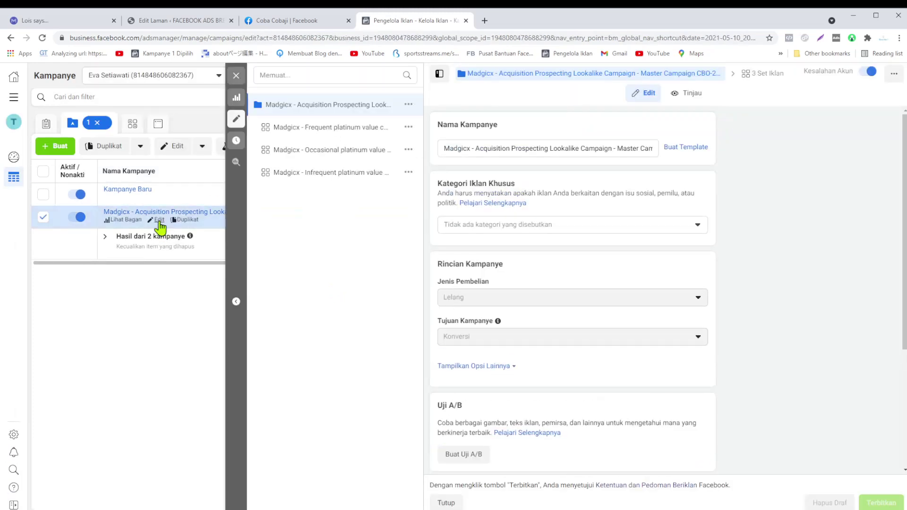
pyautogui.click(357, 133)
pyautogui.scroll(-6, 567, 274)
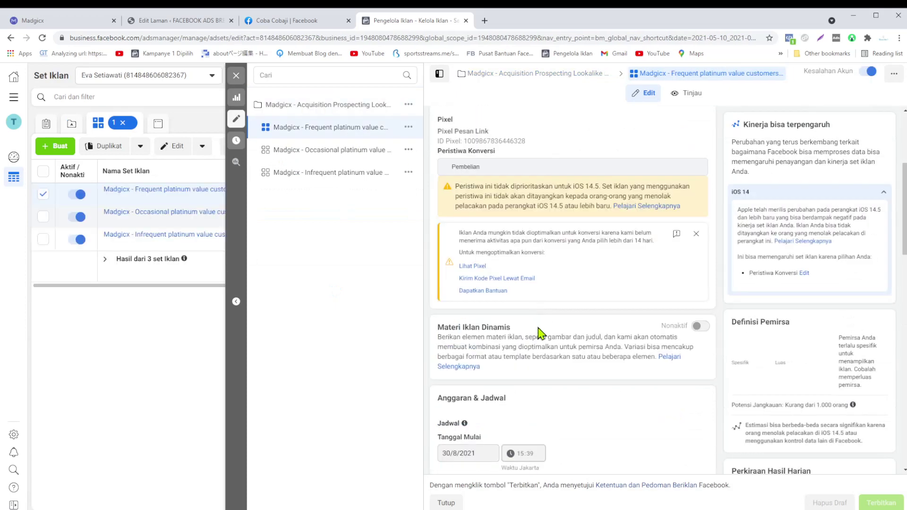
pyautogui.scroll(-10, 540, 334)
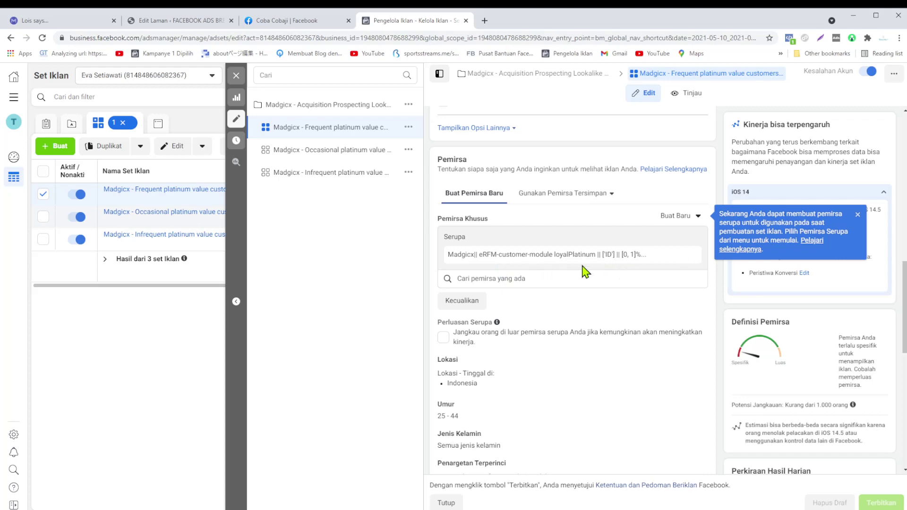
pyautogui.moveTo(666, 263)
pyautogui.click(238, 78)
# Step: Copy the Iklan Baru ad from the Kampanye Baru campaign and return to the campaign list
pyautogui.click(289, 125)
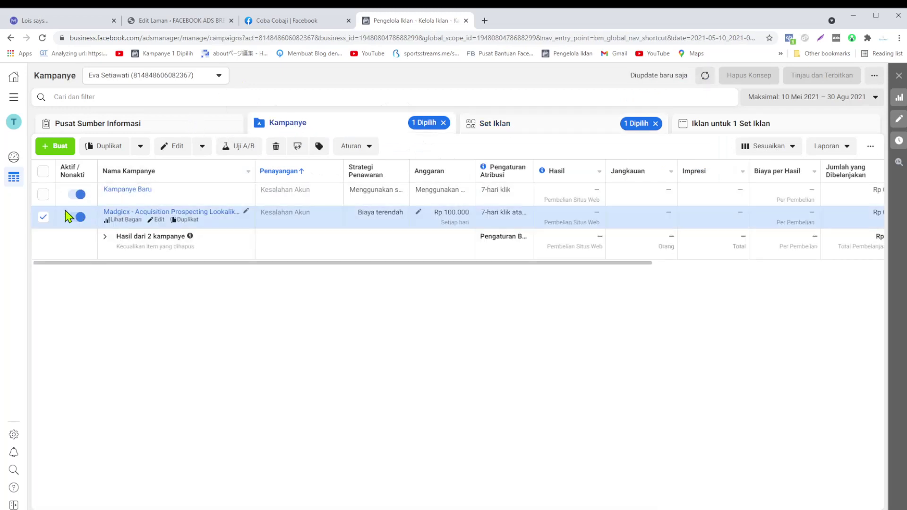
pyautogui.click(44, 217)
pyautogui.click(43, 194)
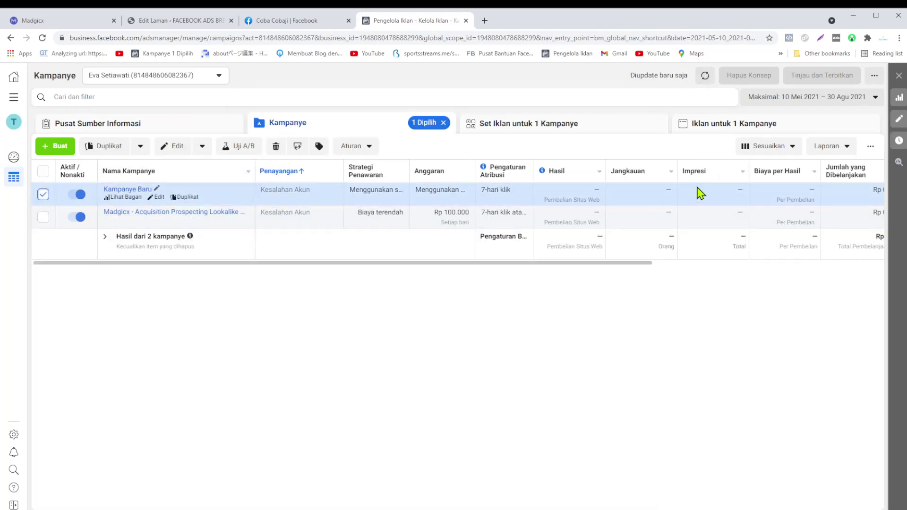
pyautogui.click(735, 130)
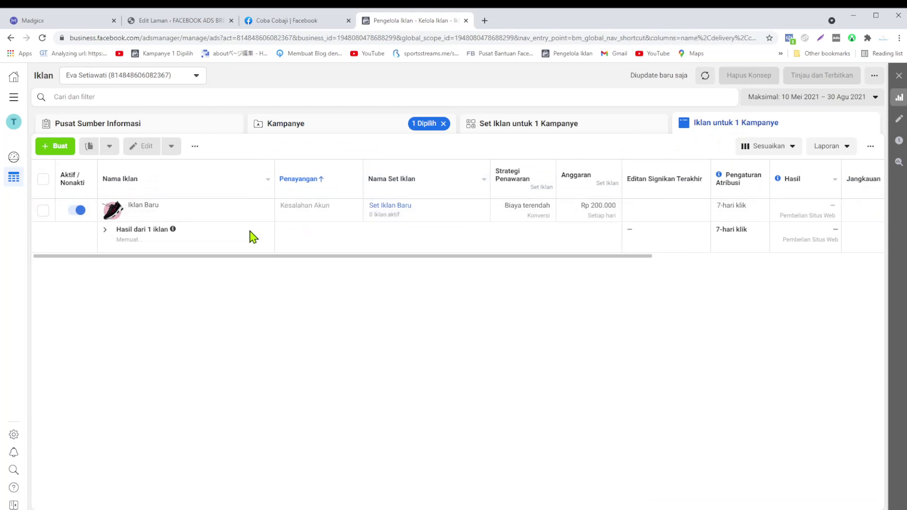
pyautogui.click(44, 211)
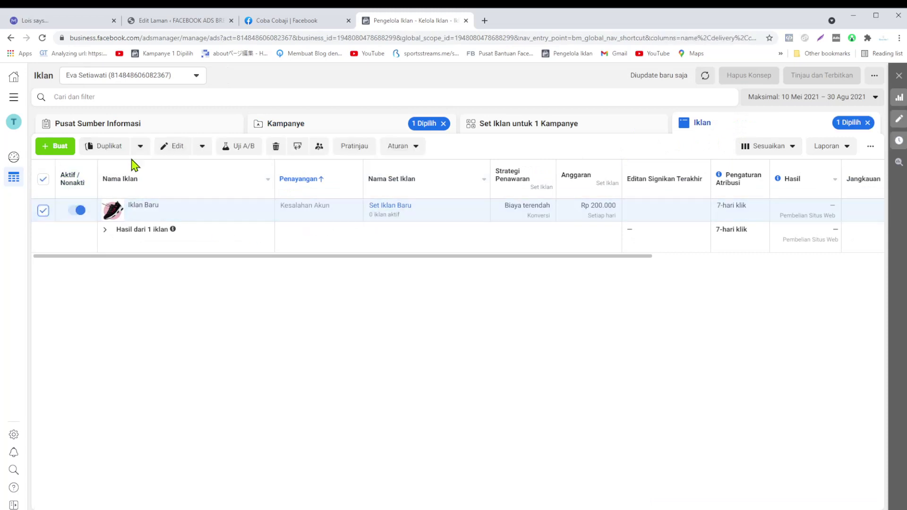
pyautogui.click(140, 146)
pyautogui.click(89, 230)
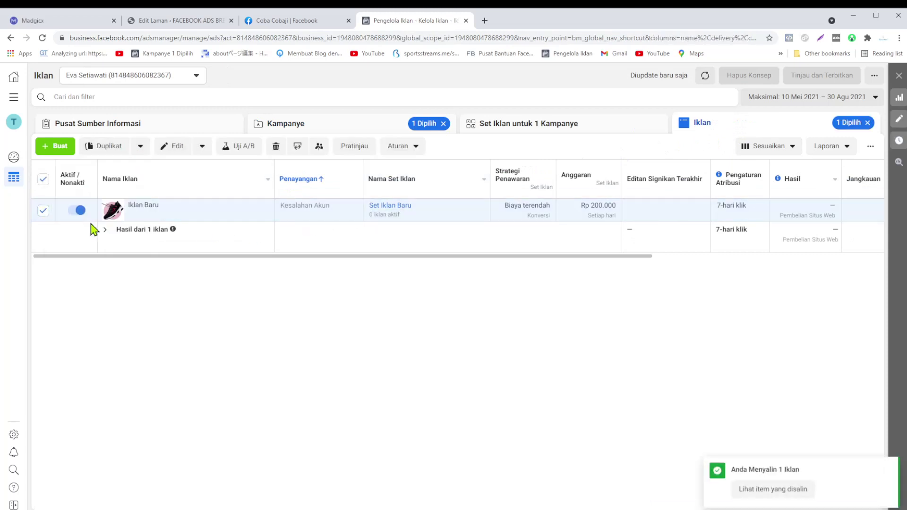
pyautogui.click(270, 125)
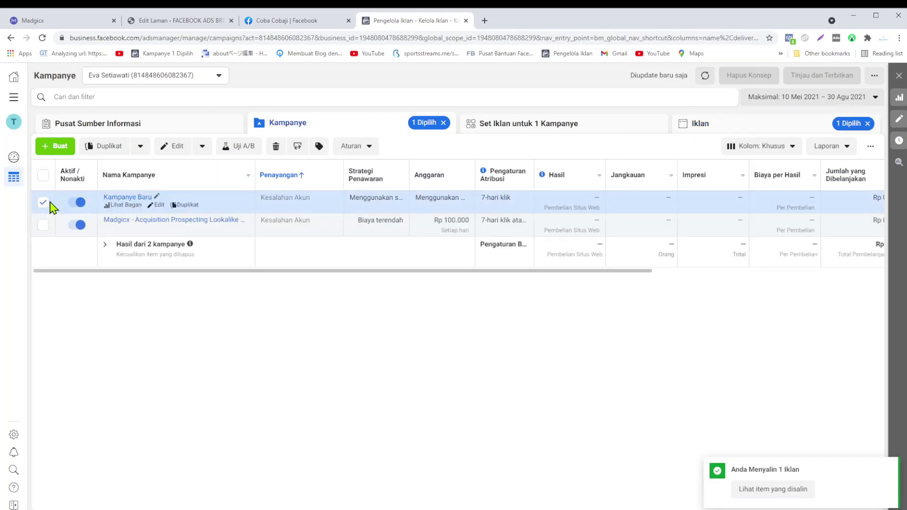
# Step: Paste the copied Iklan Baru ad into all three ad sets of the Madgicx Acquisition Prospecting Lookalike campaign
pyautogui.click(43, 203)
pyautogui.click(43, 226)
pyautogui.click(571, 130)
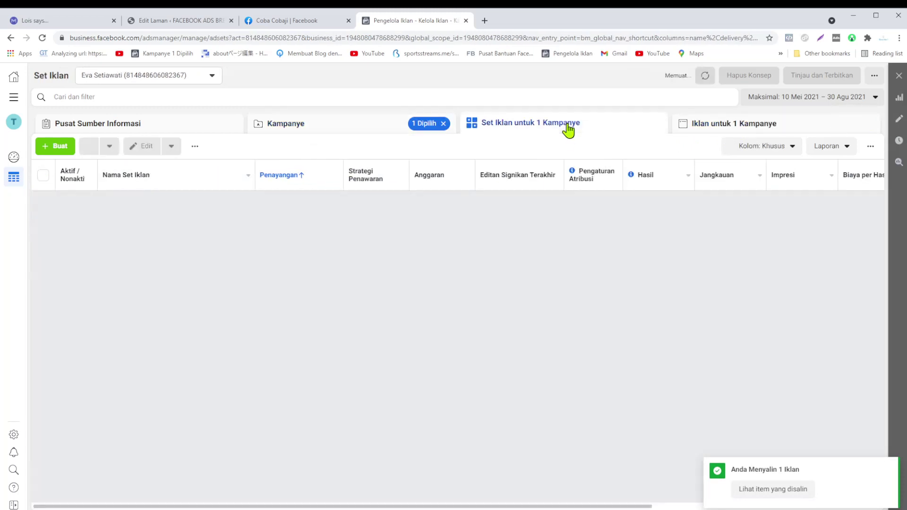
pyautogui.click(43, 176)
pyautogui.click(140, 147)
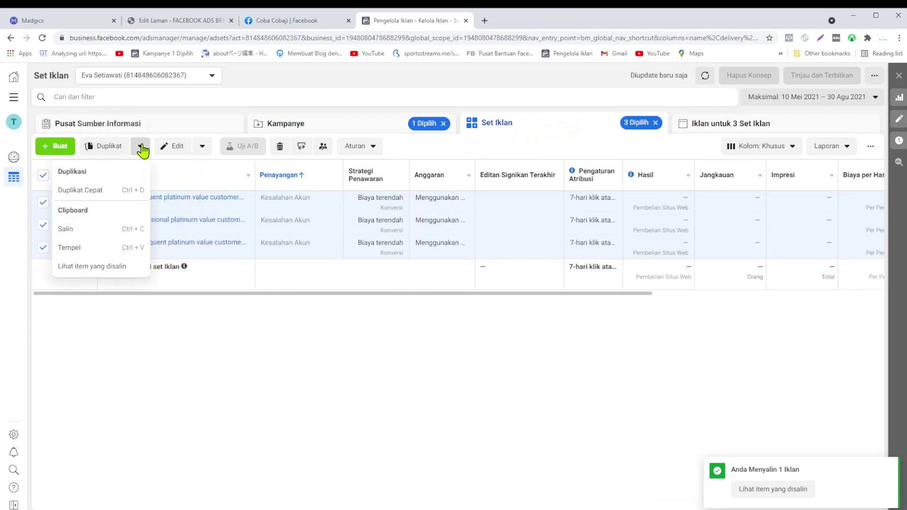
pyautogui.click(69, 247)
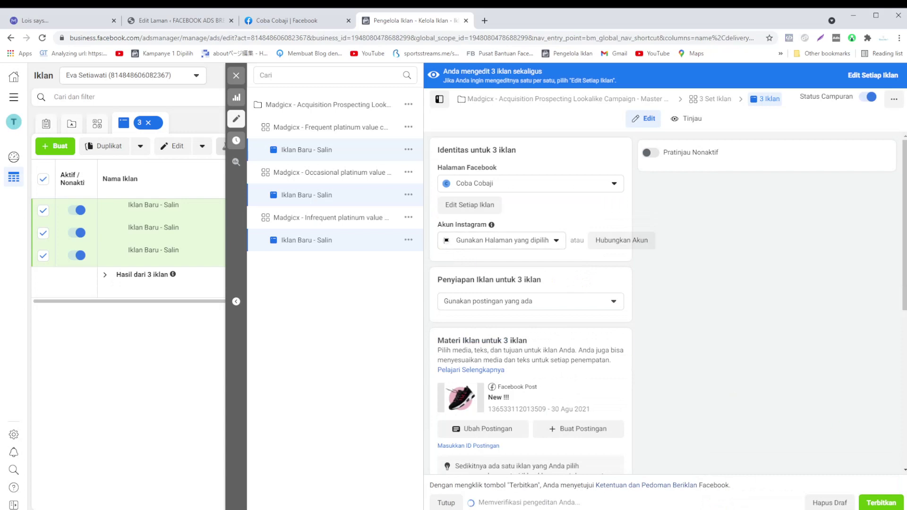
# Step: Publish the three pasted Iklan Baru - Salin ads, dismiss the notification and close the ad editor
pyautogui.click(881, 504)
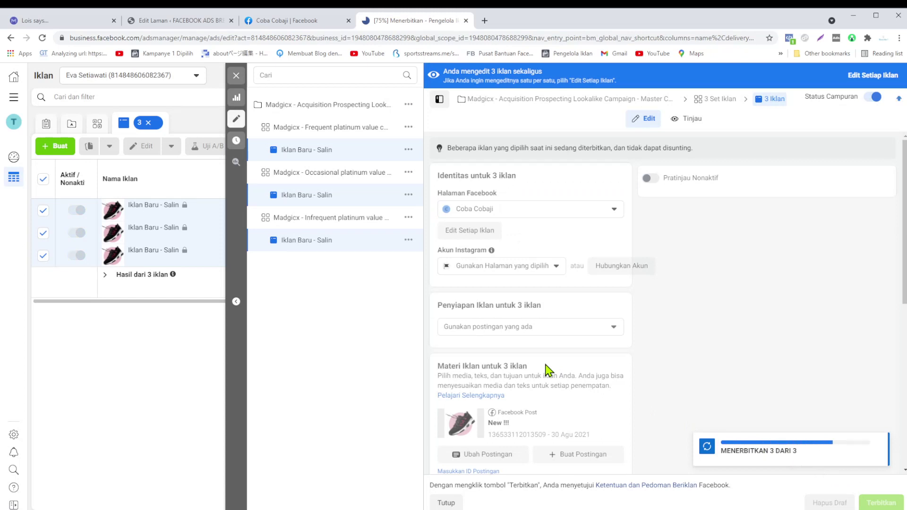
pyautogui.scroll(-5, 534, 359)
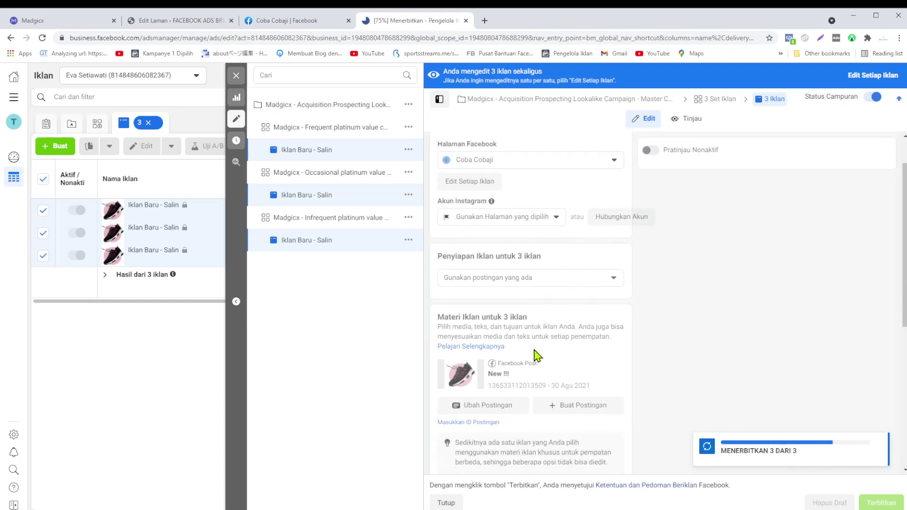
pyautogui.scroll(-5, 523, 364)
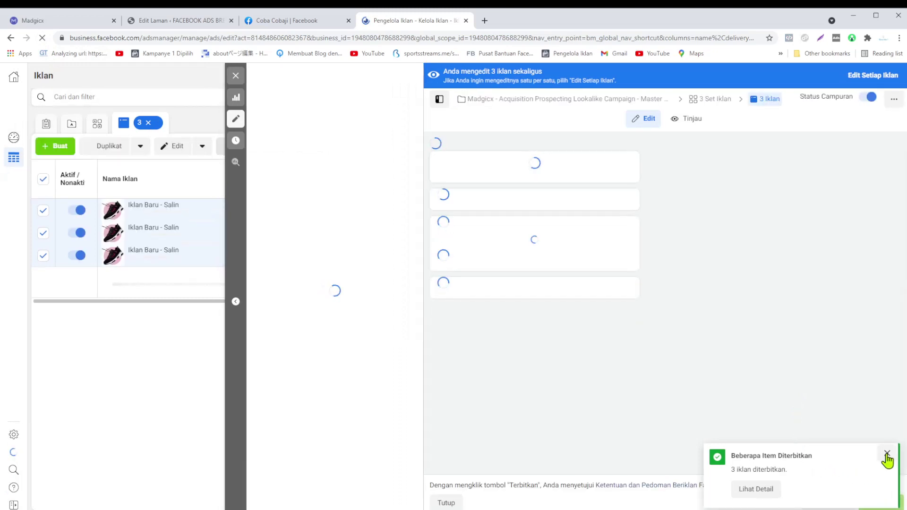
pyautogui.click(887, 455)
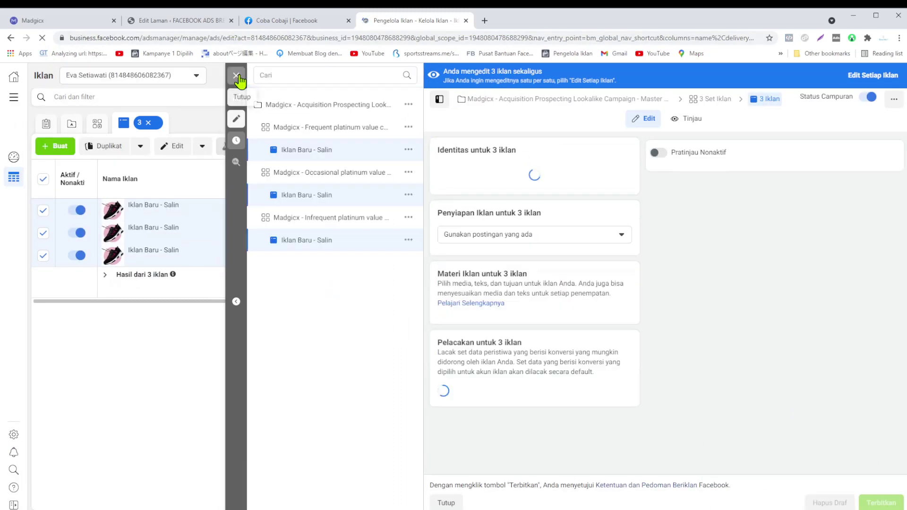
pyautogui.click(236, 75)
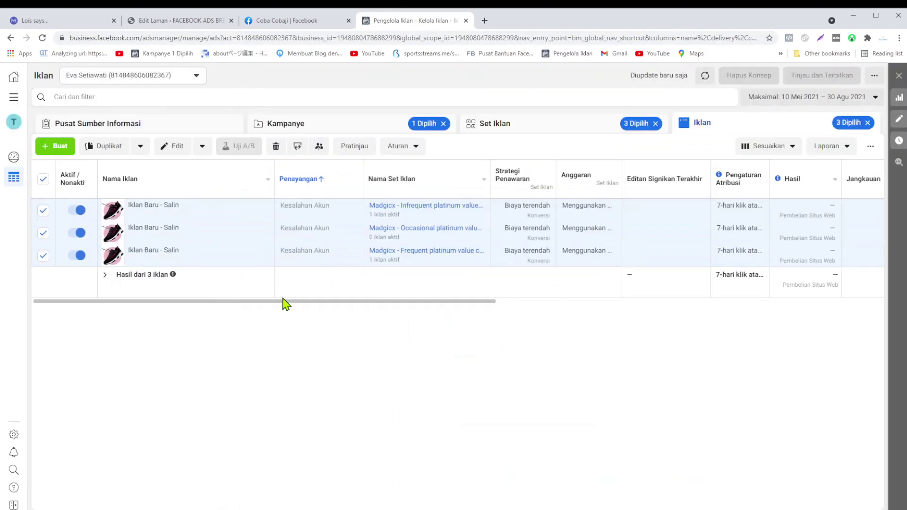
# Step: Return to the campaign's ad sets (Set Iklan) and widen the name column to read the full ad set names
pyautogui.click(506, 132)
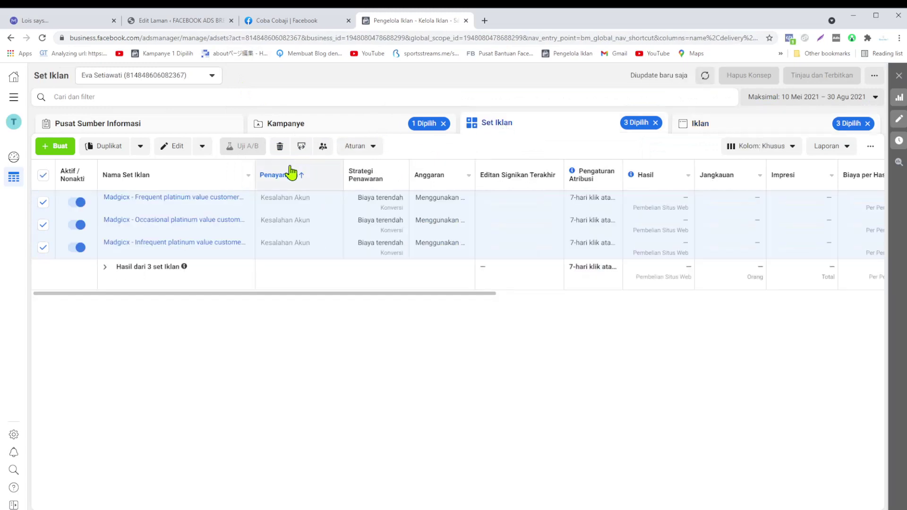
pyautogui.moveTo(255, 169); pyautogui.dragTo(442, 182)
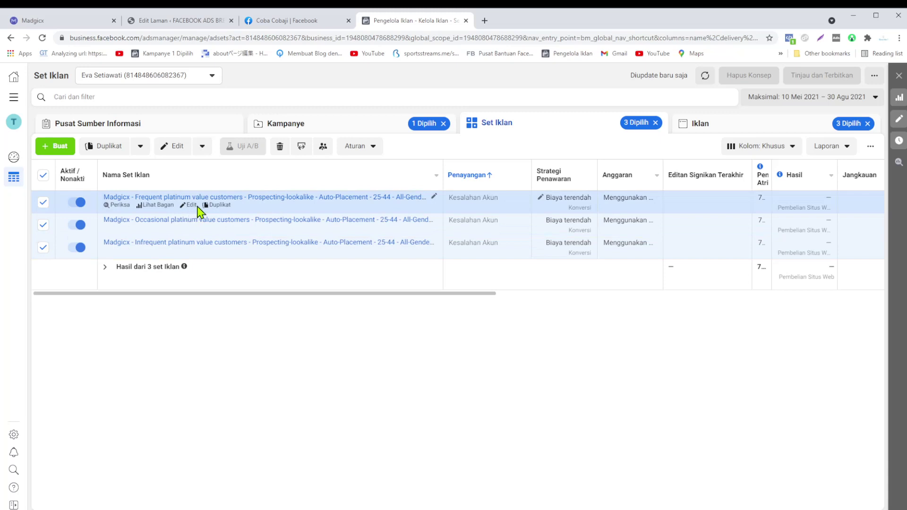